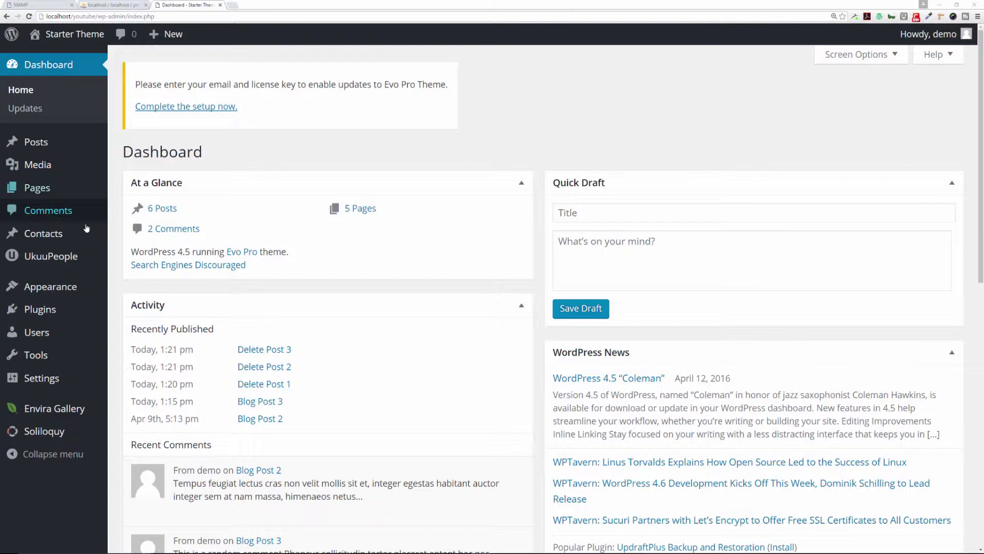
From the dashboard, bring up the Plugins submenu in the admin sidebar.
mouse_move(53, 312)
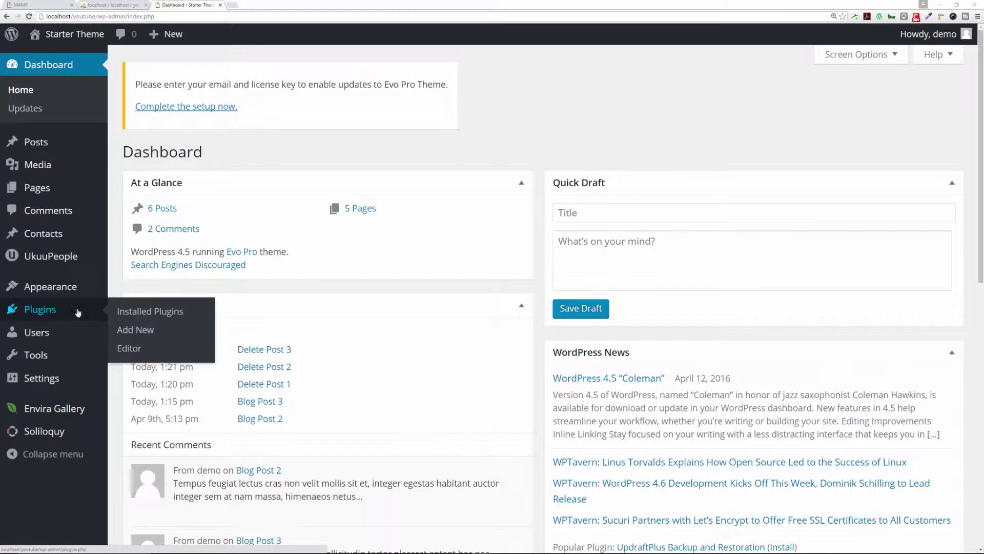
Open the Add Plugins page and search the plugin directory for 'wp sweep'.
click(133, 330)
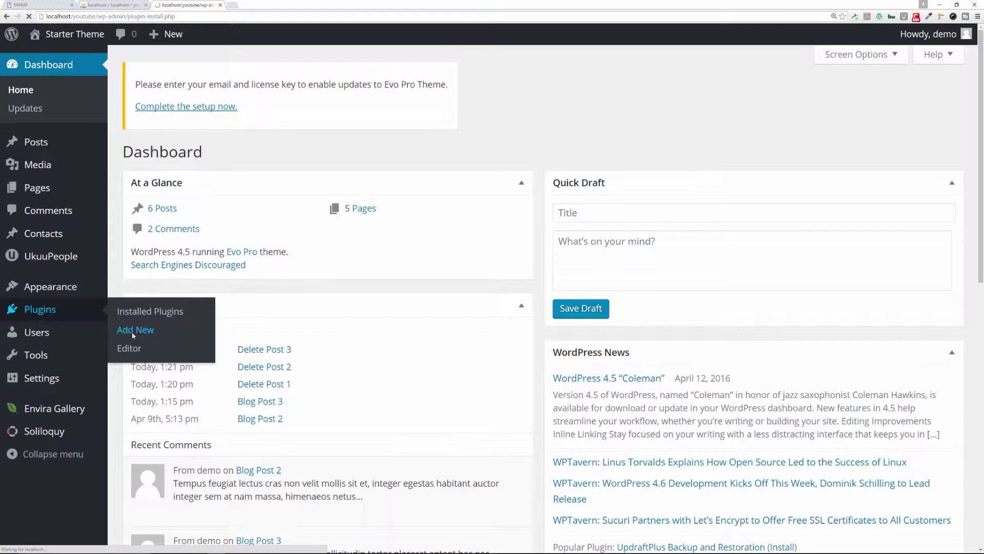
click(834, 193)
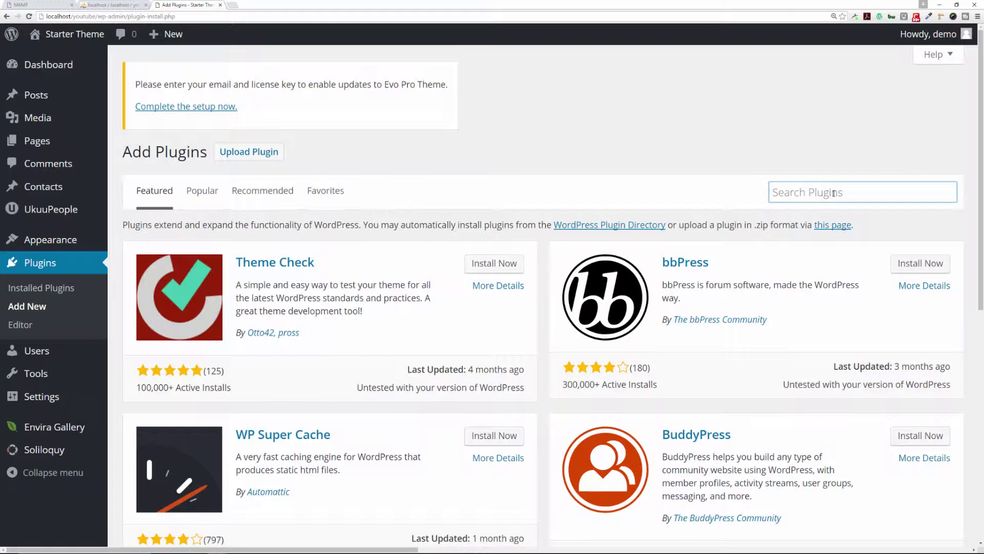
text(wp sweep)
key(Return)
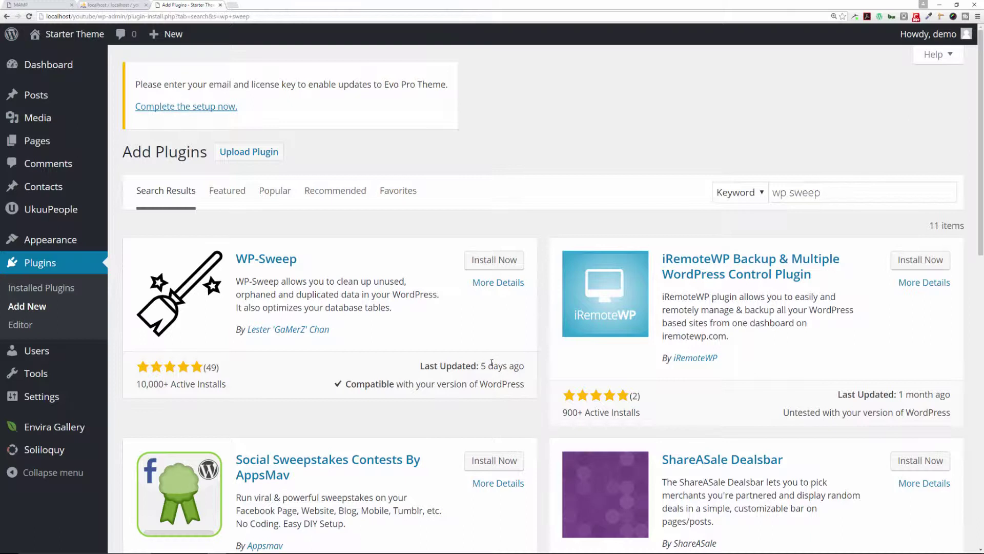
Open the WP-Sweep plugin details and read through its description.
click(503, 283)
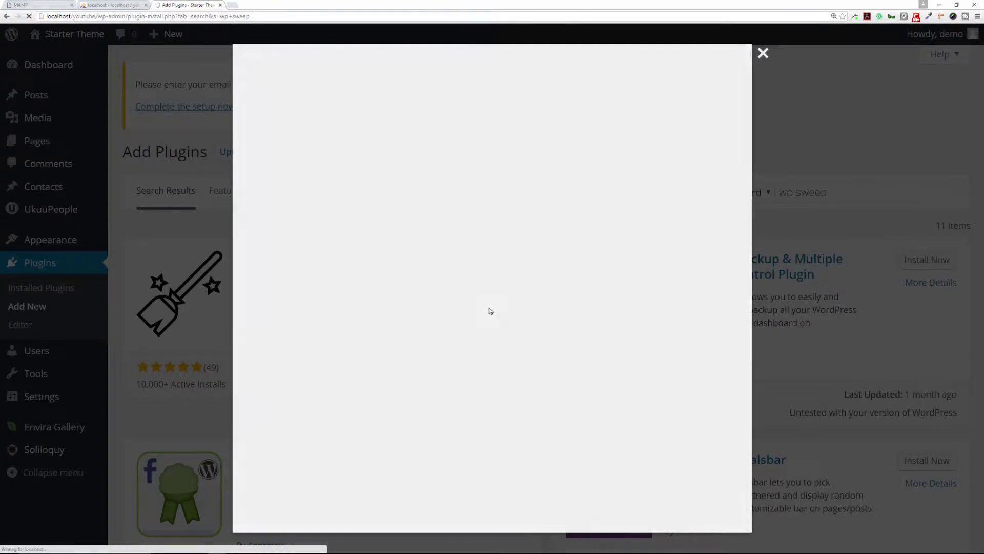
scroll(408, 293, down, 3)
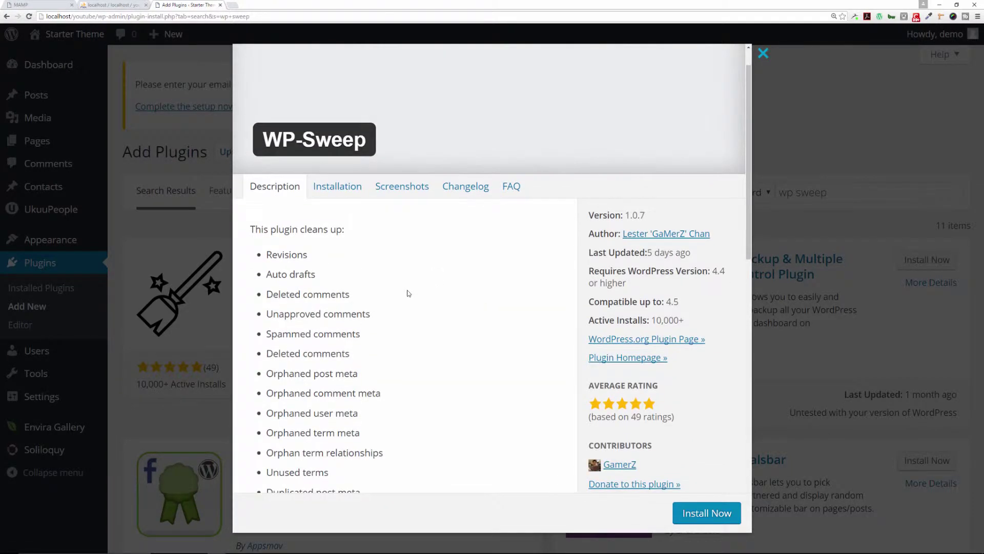
scroll(408, 293, down, 1)
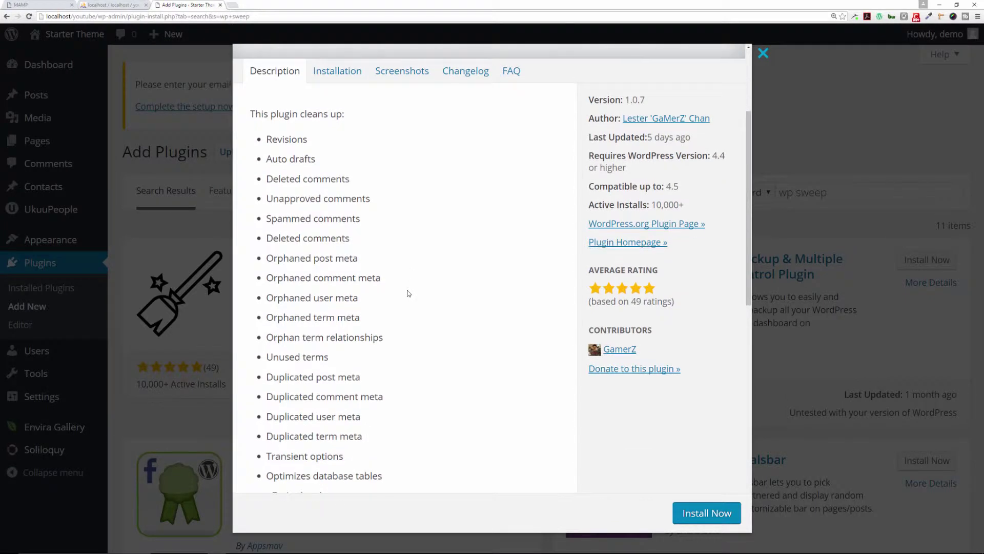
scroll(408, 293, down, 4)
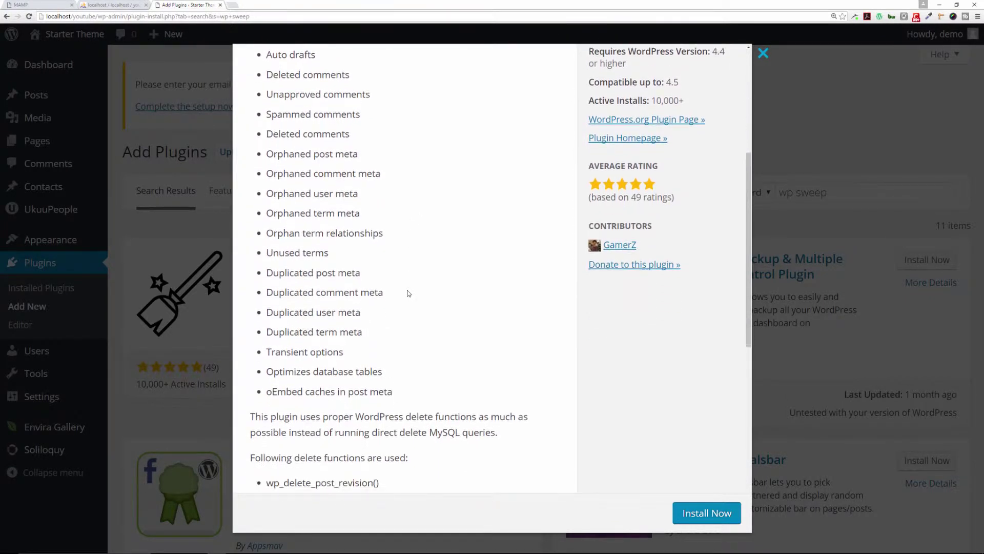
scroll(408, 293, down, 5)
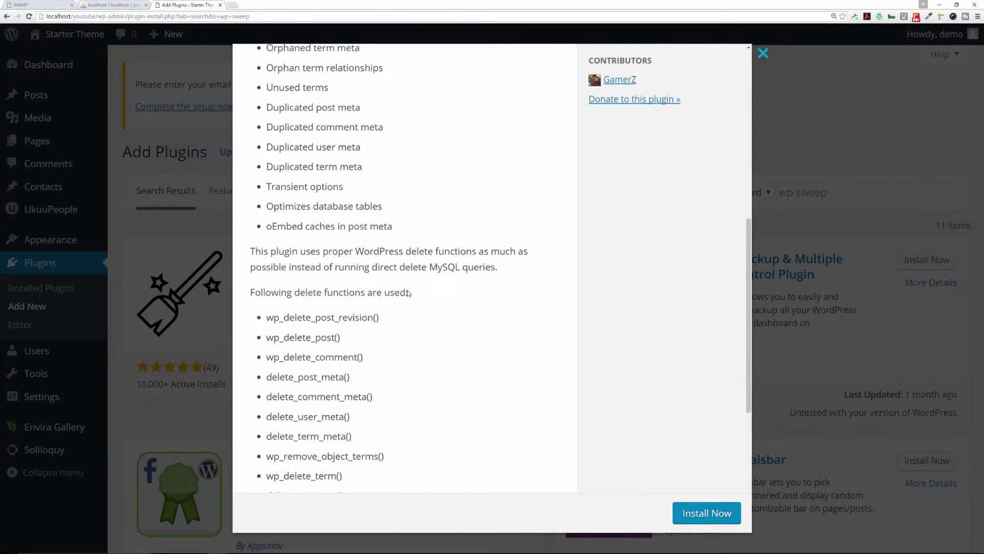
scroll(408, 293, down, 4)
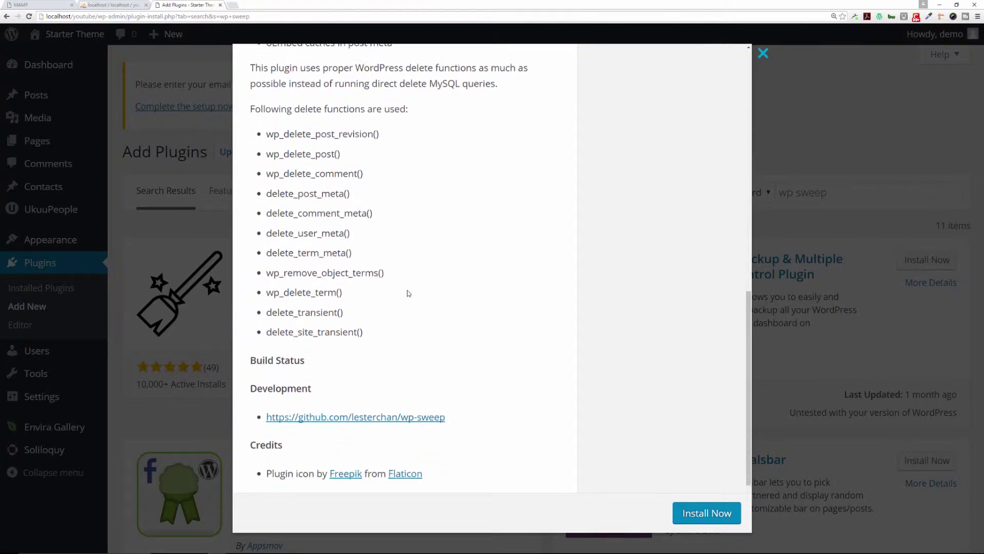
scroll(409, 294, up, 5)
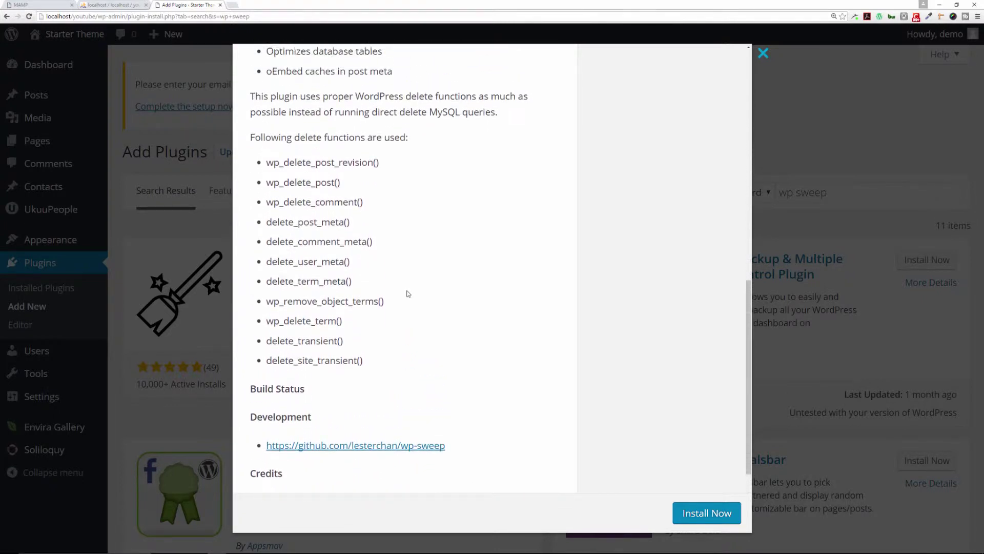
scroll(409, 293, up, 4)
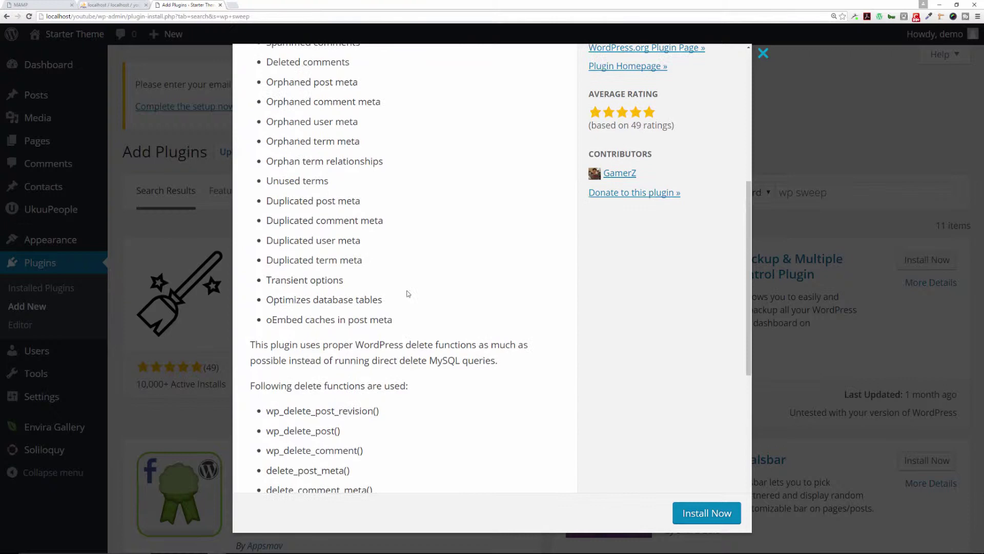
scroll(310, 158, up, 1)
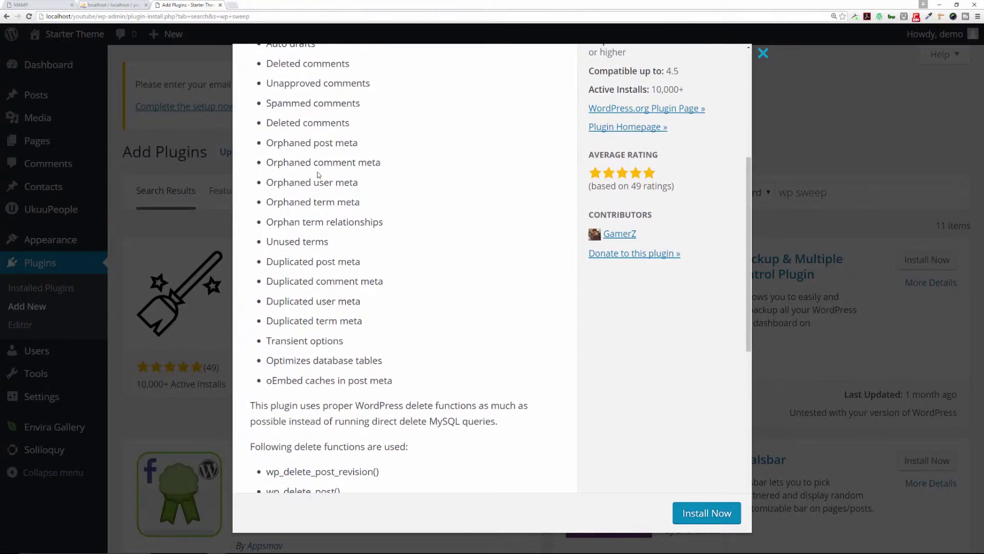
scroll(331, 196, up, 6)
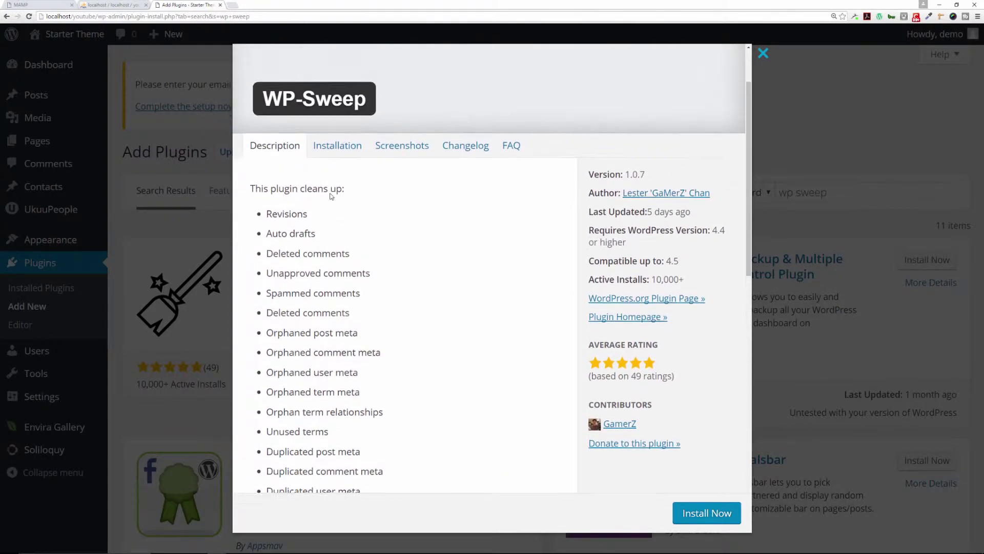
scroll(330, 196, up, 1)
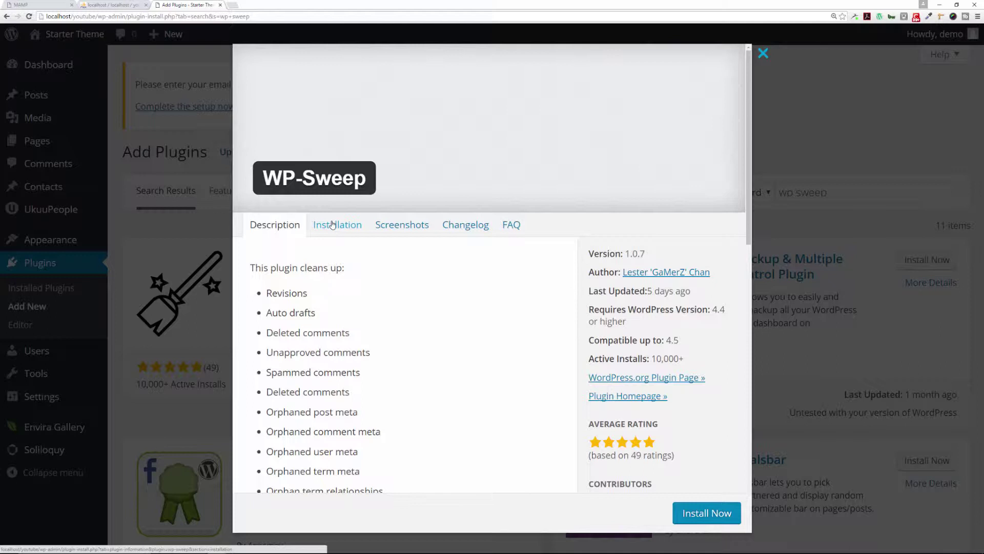
Review WP-Sweep's Installation, Screenshots, Changelog and FAQ sections.
click(339, 225)
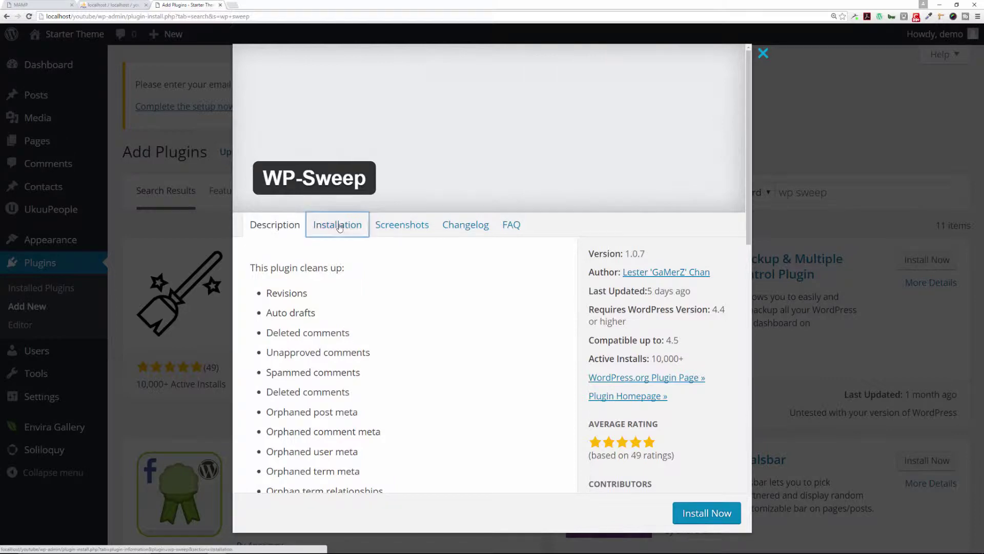
click(398, 234)
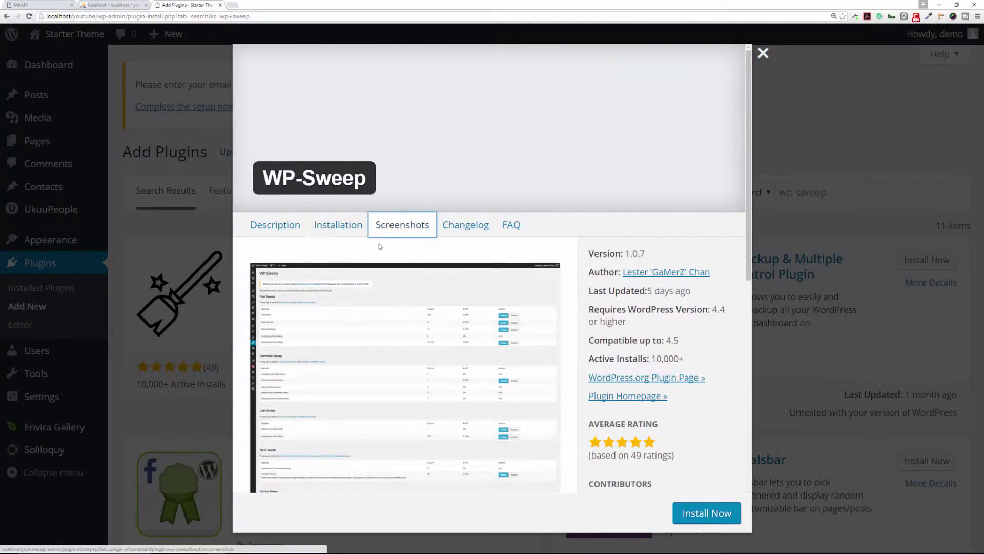
click(444, 225)
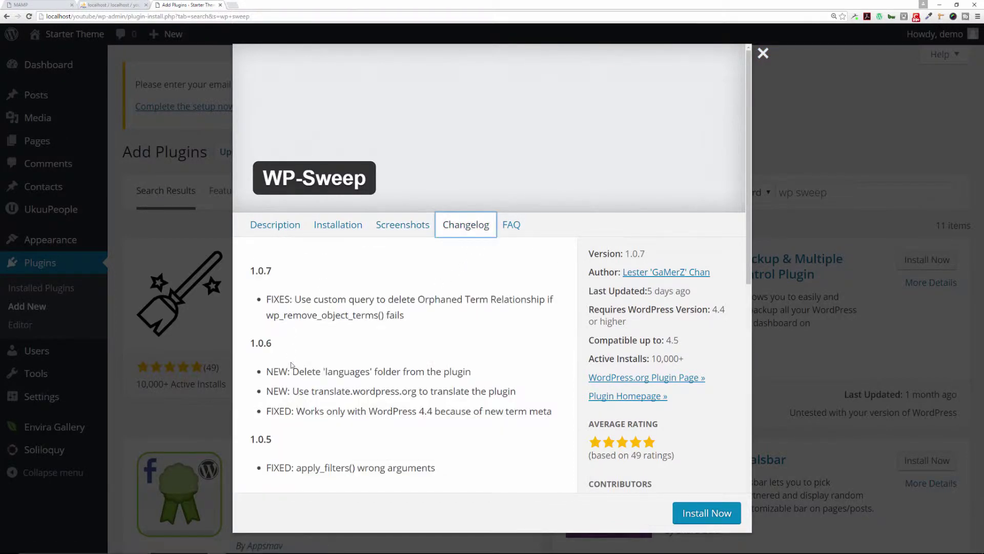
click(514, 227)
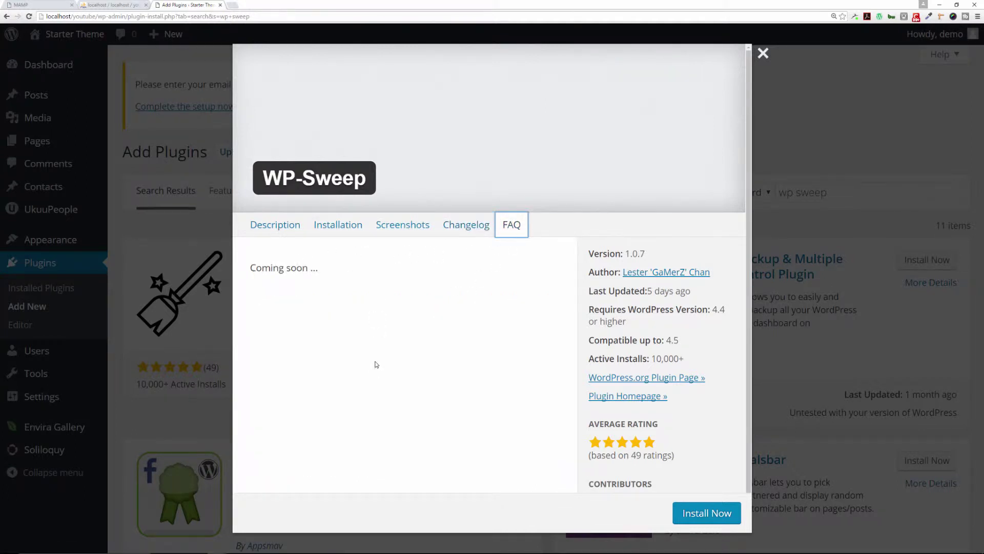
scroll(651, 400, down, 1)
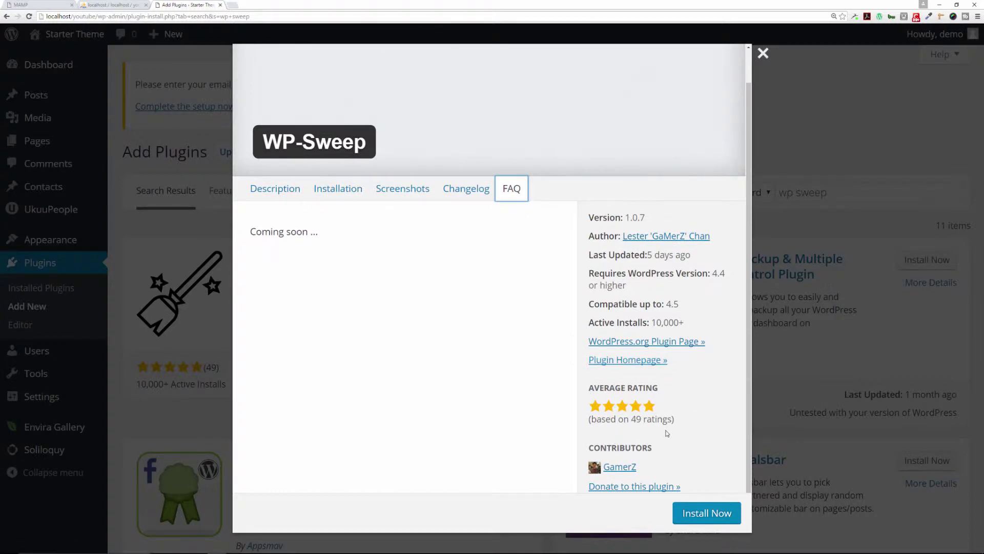
Install and activate WP-Sweep 1.0.7, confirming it appears among the active plugins.
click(707, 515)
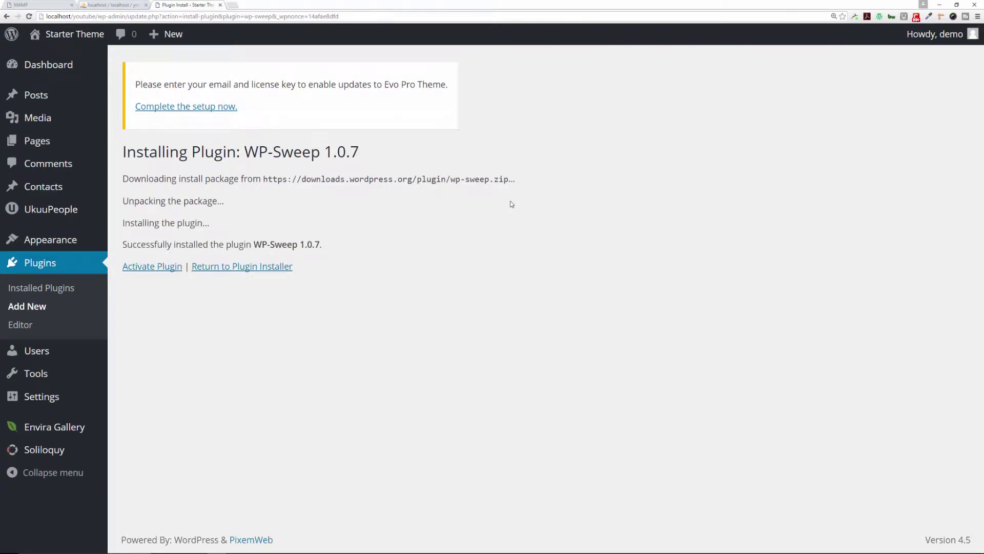
click(152, 266)
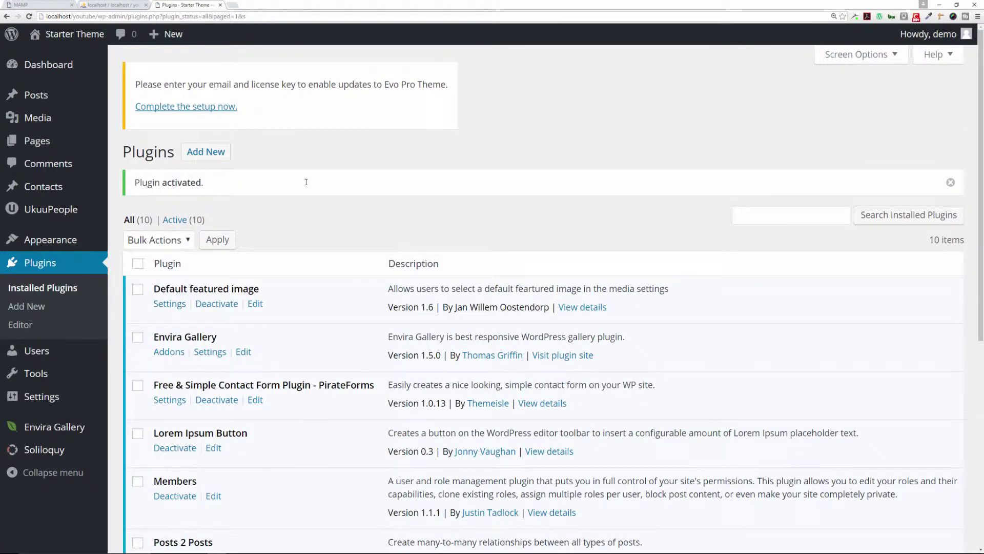
scroll(297, 184, down, 7)
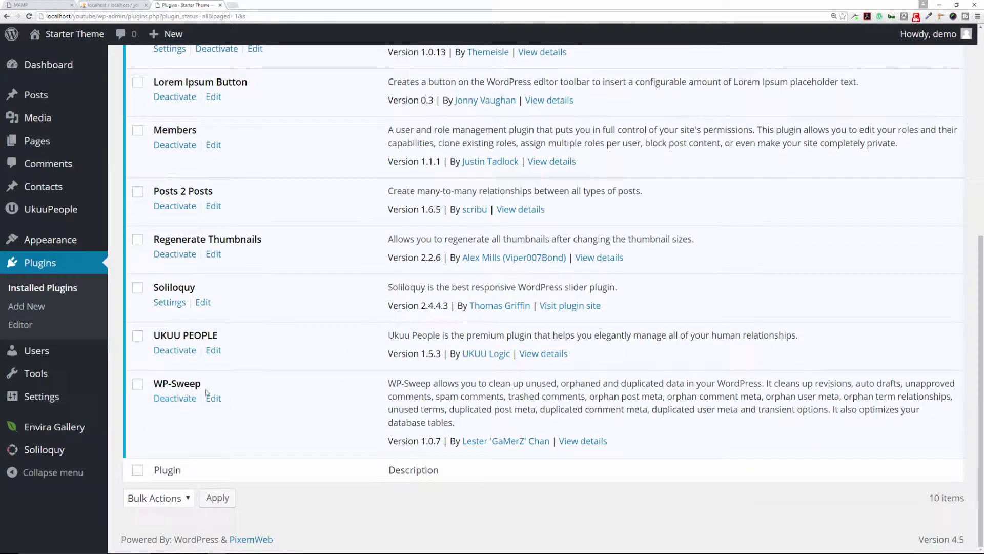
scroll(306, 414, up, 4)
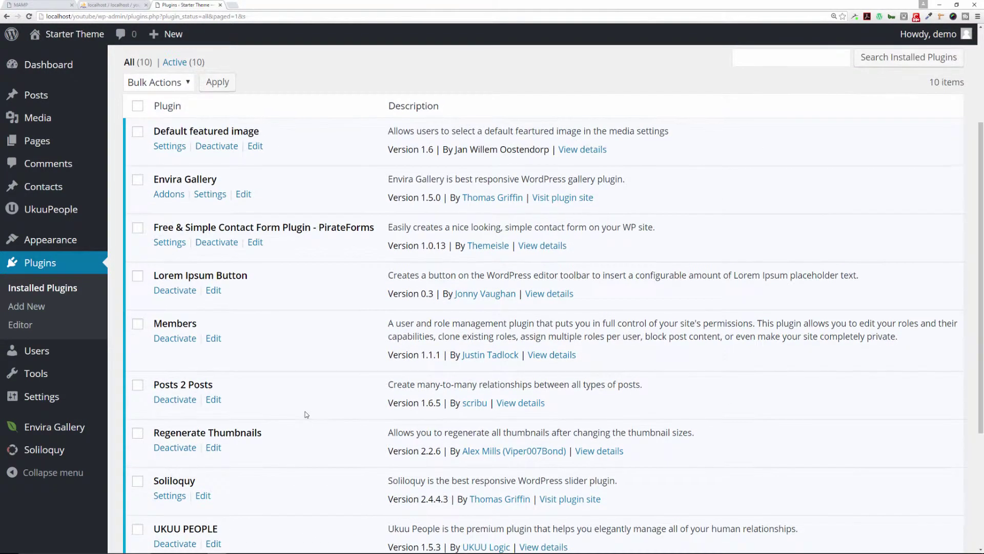
scroll(382, 103, up, 1)
scroll(364, 114, up, 2)
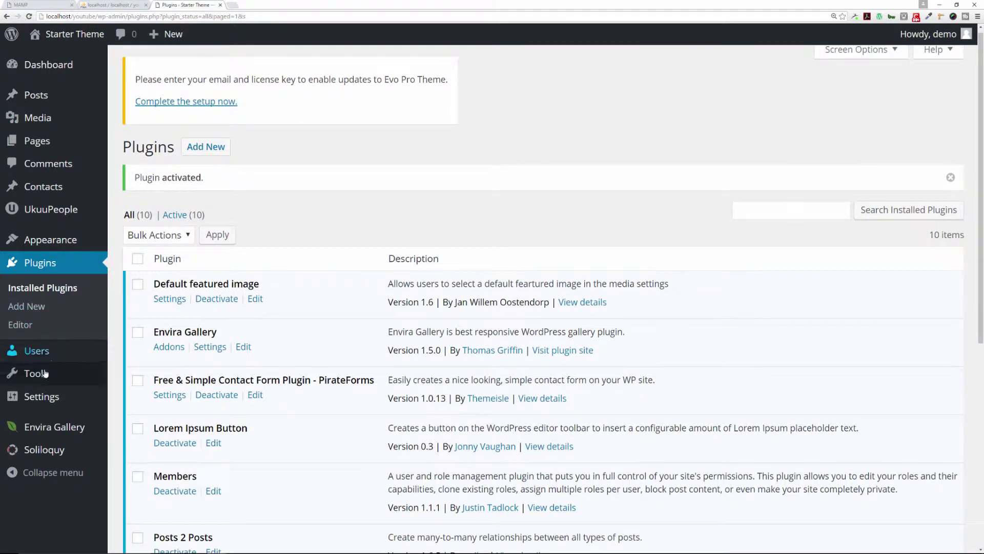
mouse_move(44, 375)
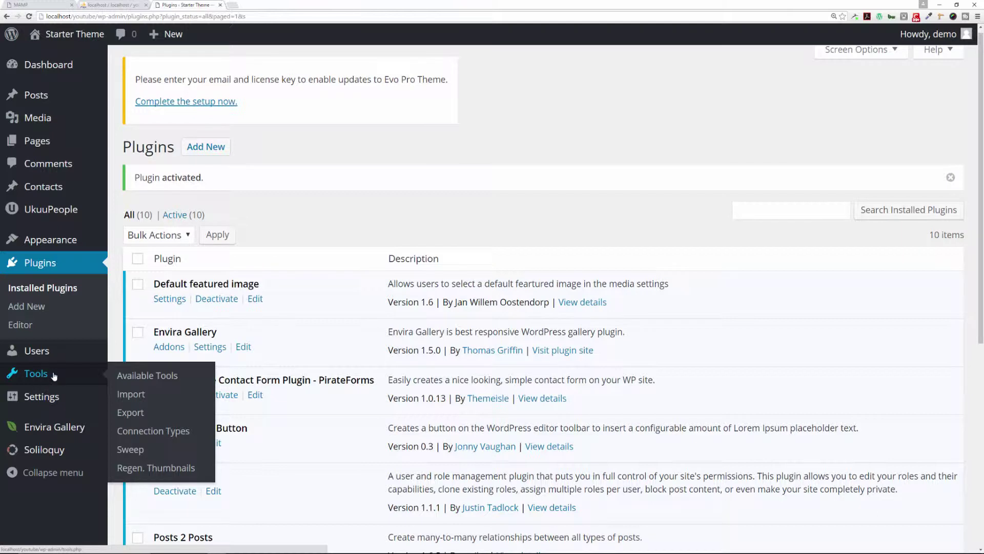
Open Tools > Sweep and review the counts, including 7 revisions and 2 auto drafts.
click(137, 451)
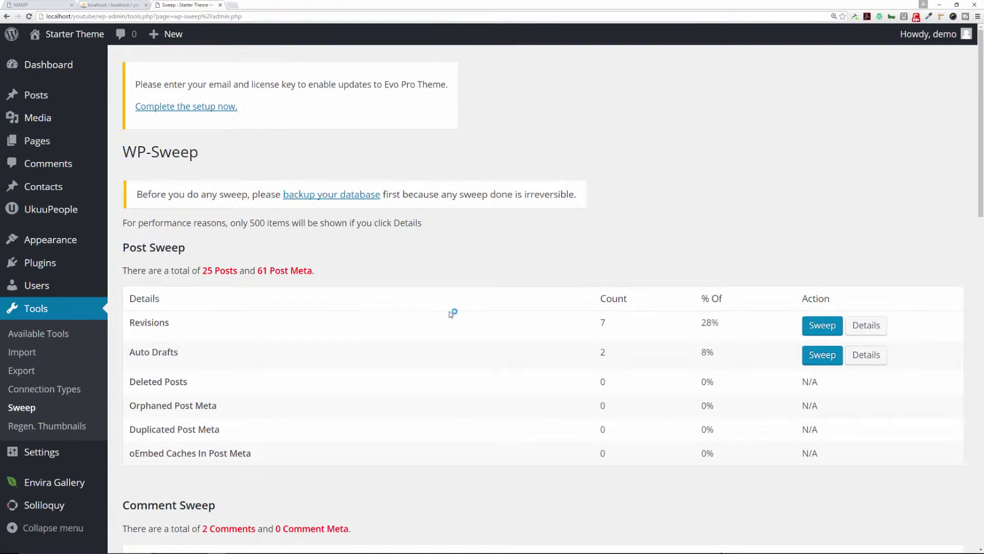
scroll(447, 305, down, 3)
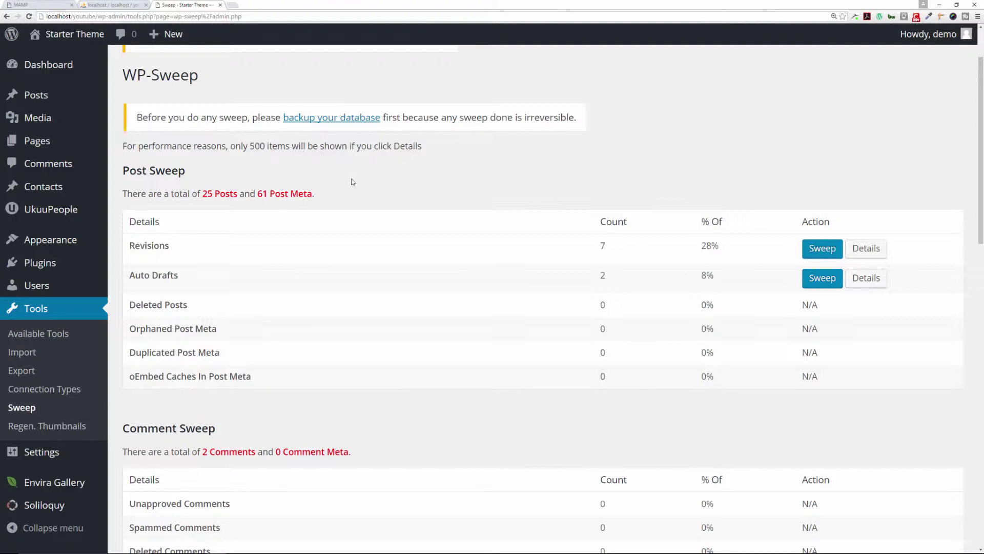
scroll(200, 178, up, 1)
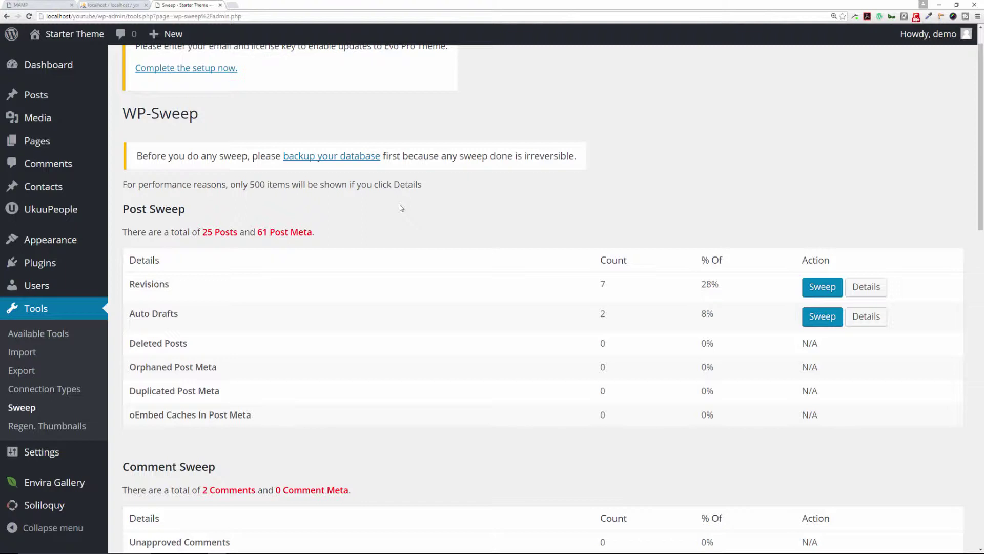
scroll(389, 213, down, 1)
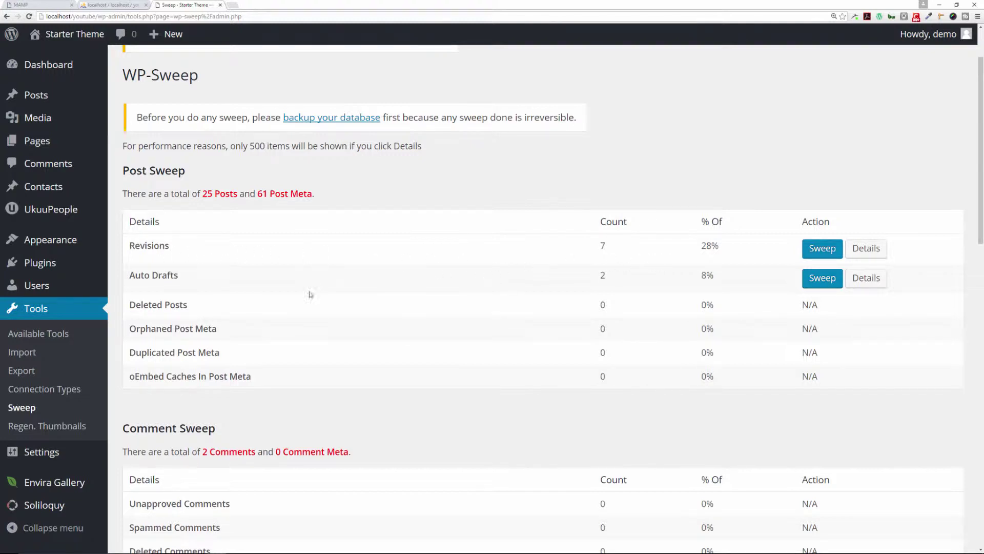
scroll(603, 304, down, 3)
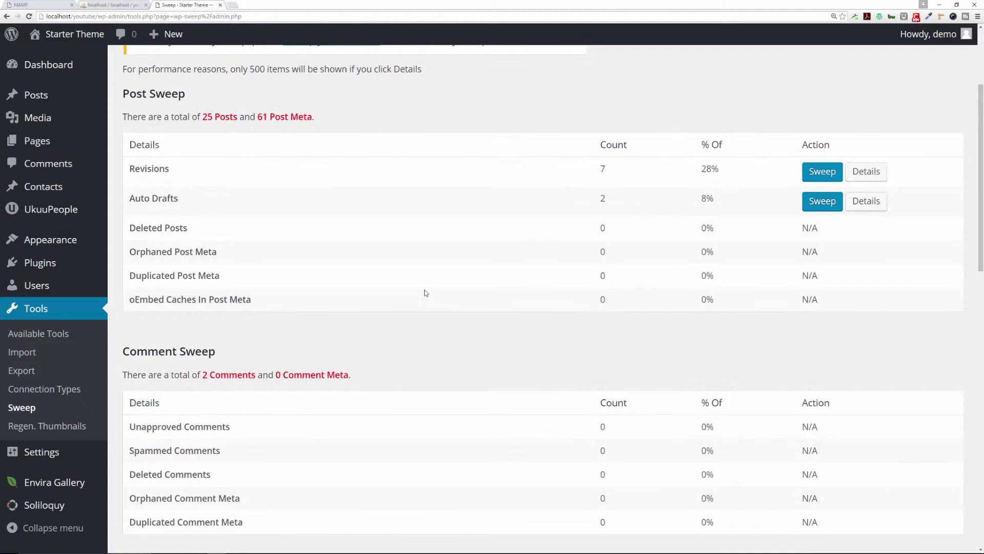
scroll(409, 391, down, 3)
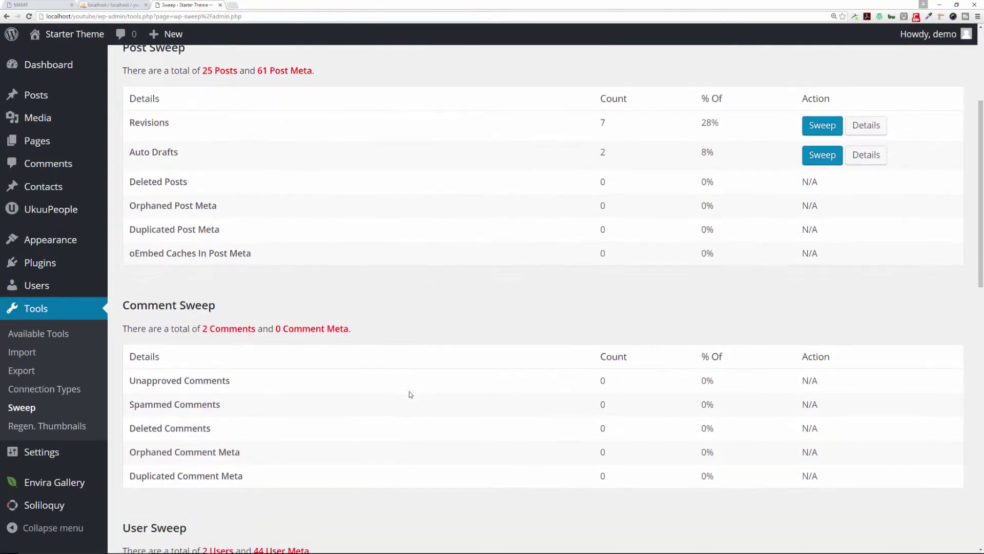
scroll(409, 391, down, 3)
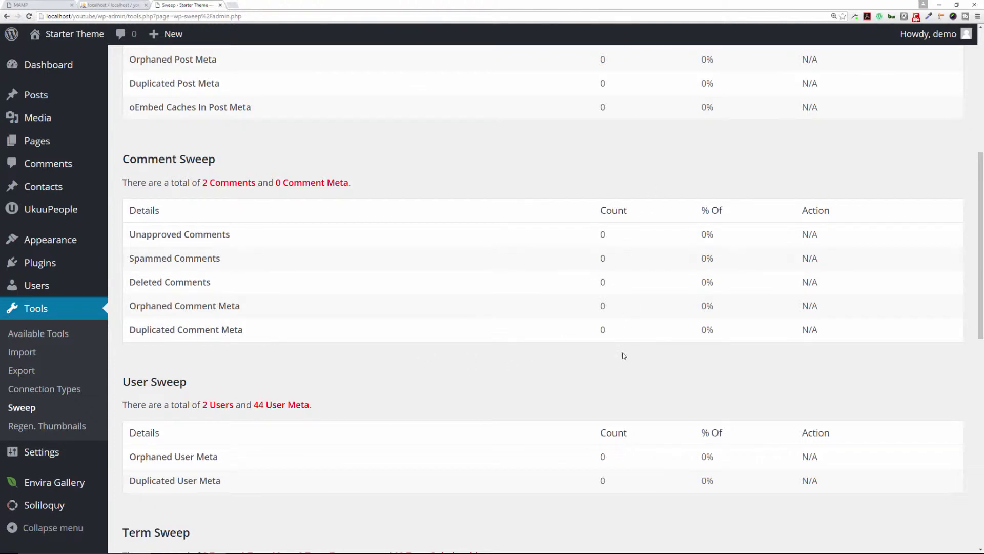
scroll(562, 363, down, 3)
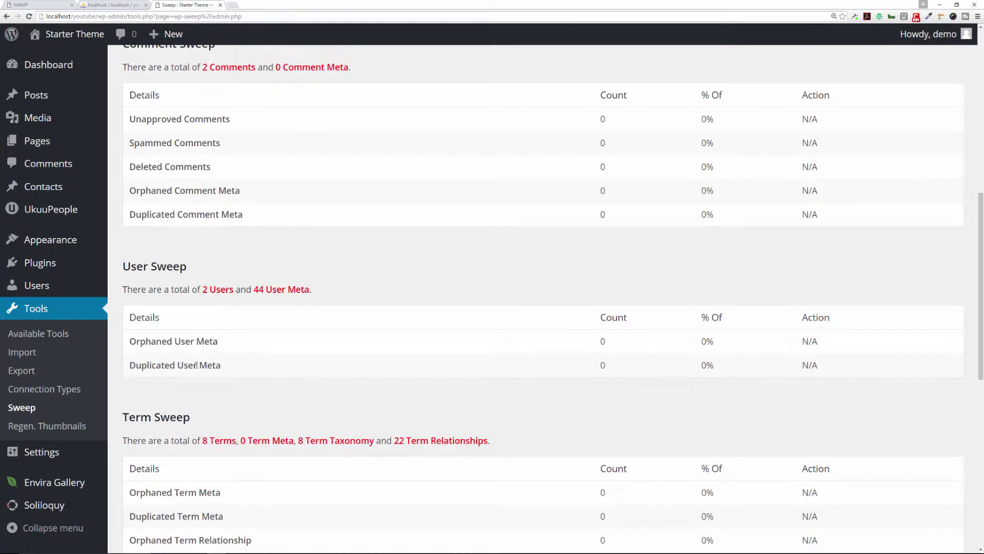
scroll(427, 345, down, 2)
scroll(427, 345, down, 1)
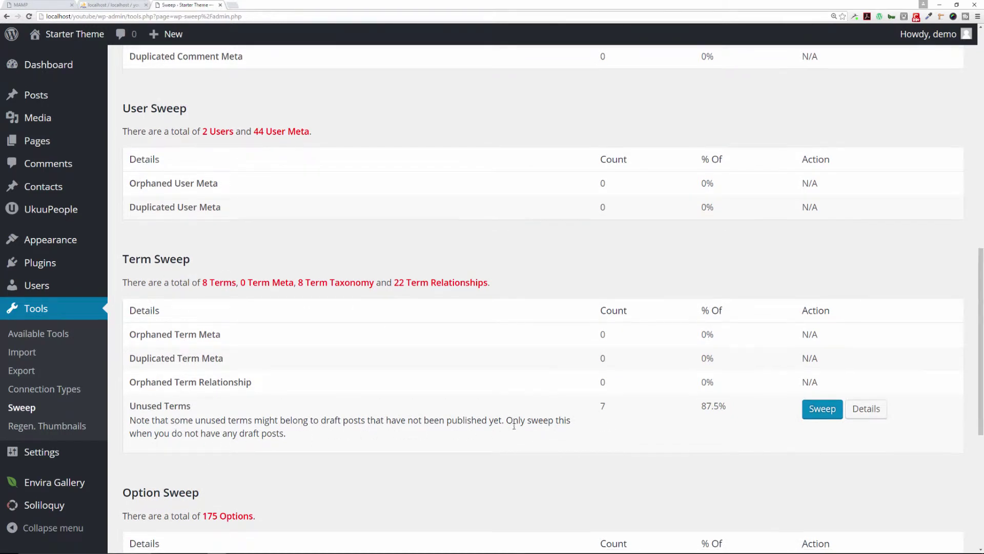
scroll(176, 343, down, 1)
scroll(363, 397, down, 1)
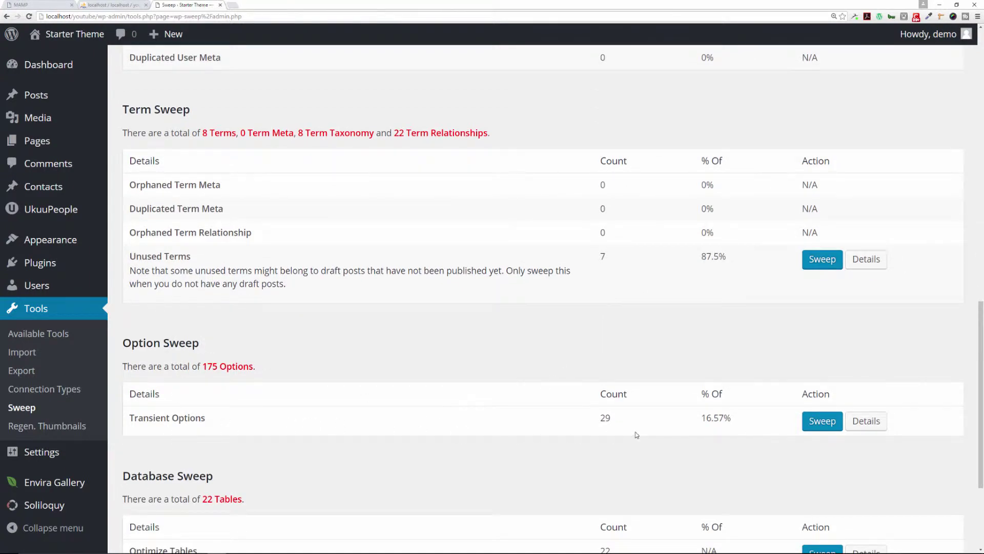
scroll(582, 482, down, 2)
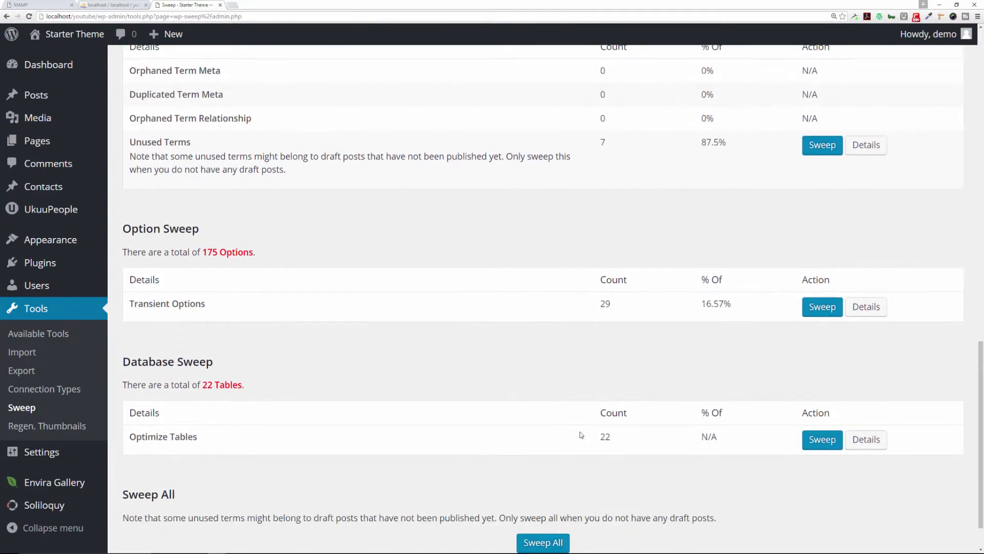
scroll(246, 413, down, 1)
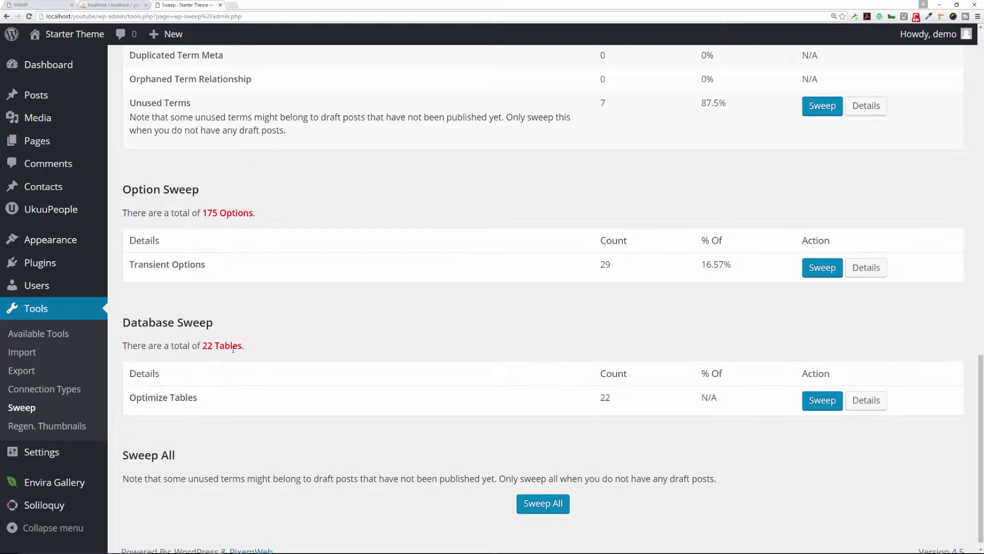
scroll(232, 349, up, 10)
scroll(233, 349, up, 5)
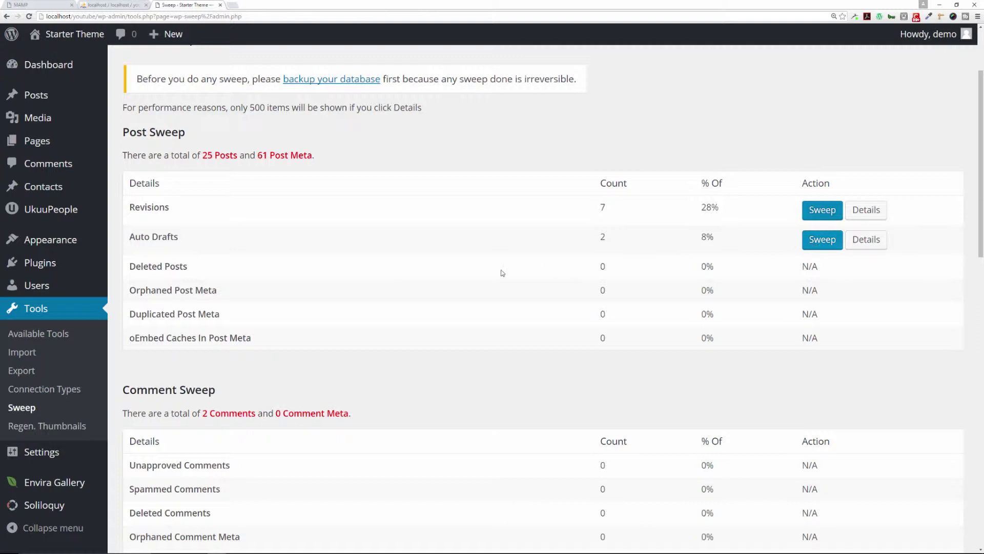
scroll(466, 277, down, 4)
scroll(467, 277, down, 10)
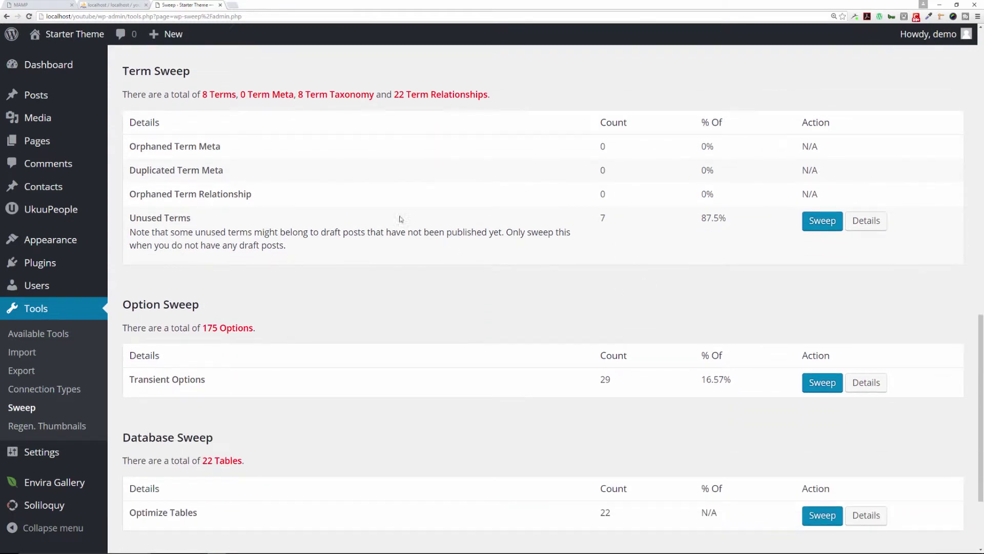
scroll(655, 263, down, 2)
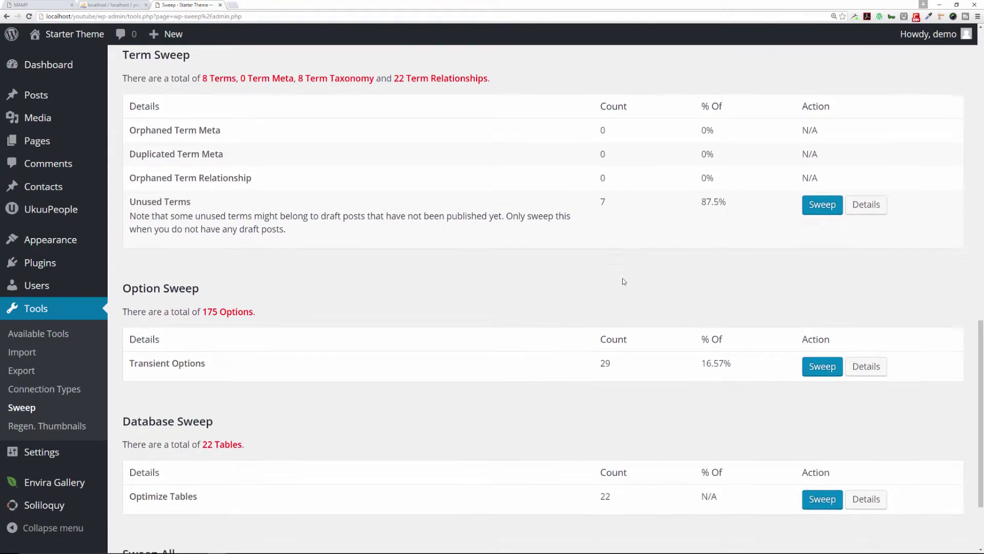
scroll(505, 291, down, 1)
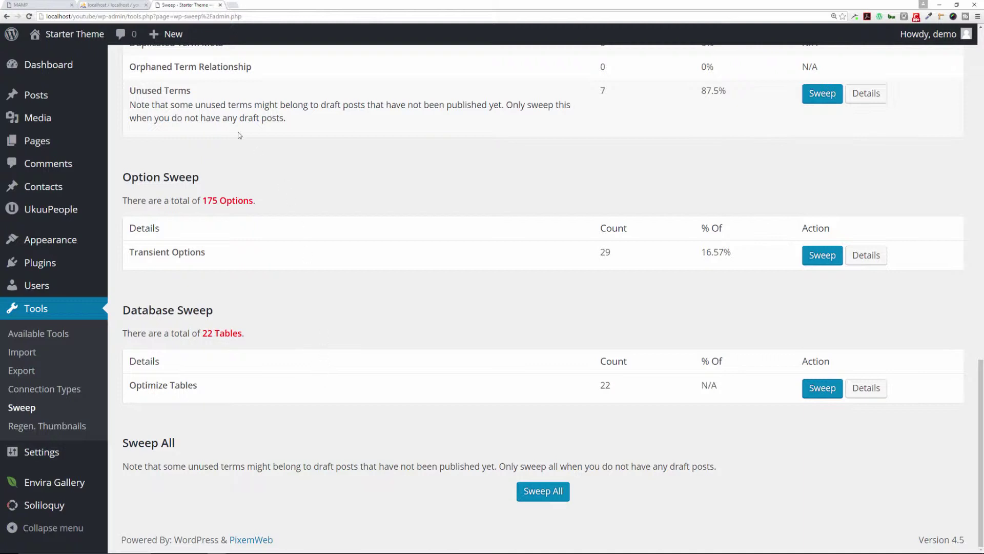
Check the youtube database in phpMyAdmin: 22 tables, 346 rows, 1.6 MiB.
click(110, 6)
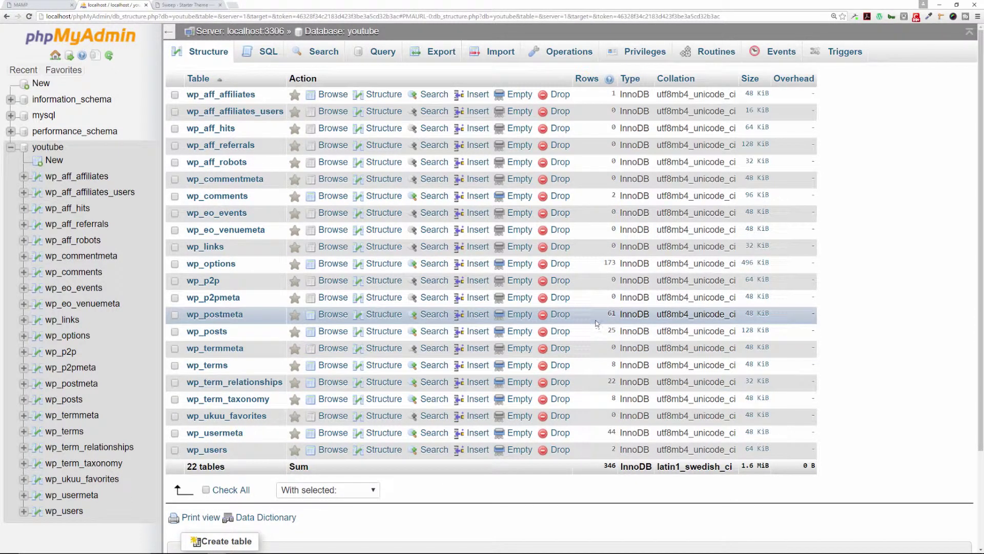
Run Sweep All in WP-Sweep and confirm revisions, auto drafts, terms and transients drop to zero.
click(184, 5)
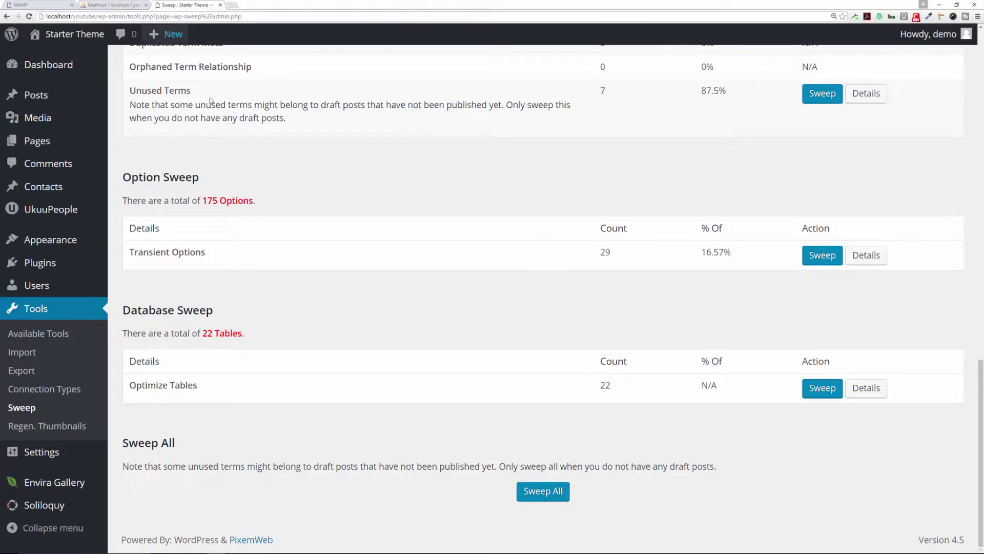
click(533, 492)
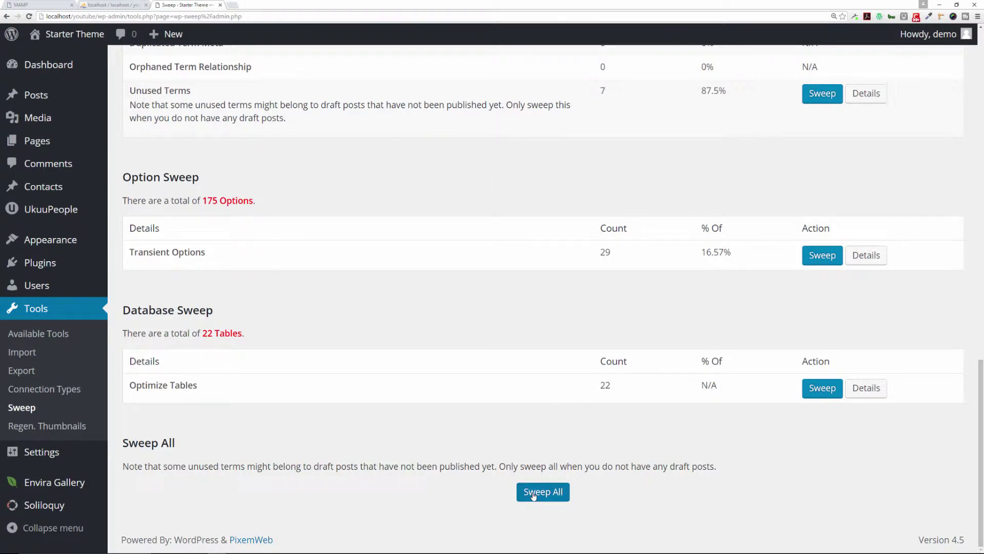
scroll(452, 405, up, 1)
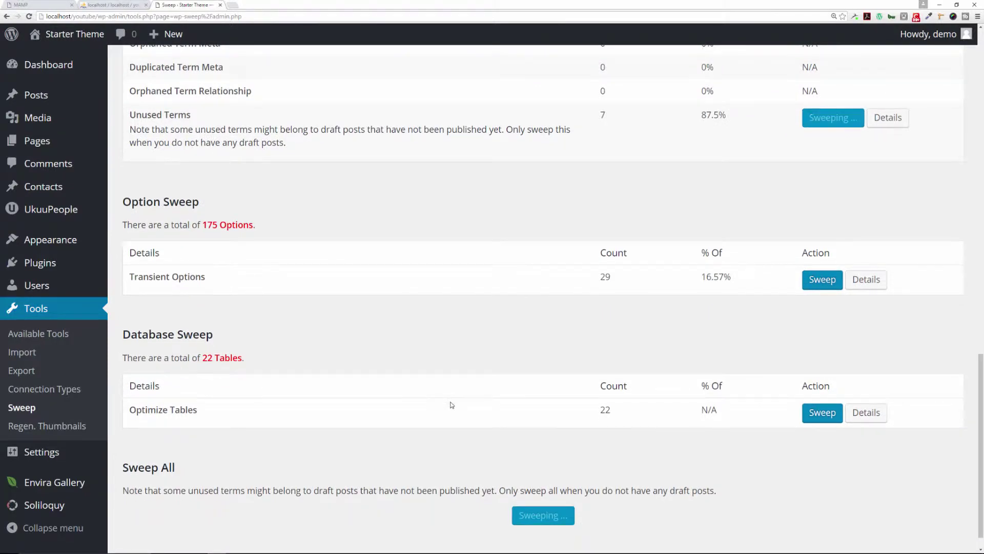
scroll(451, 405, up, 1)
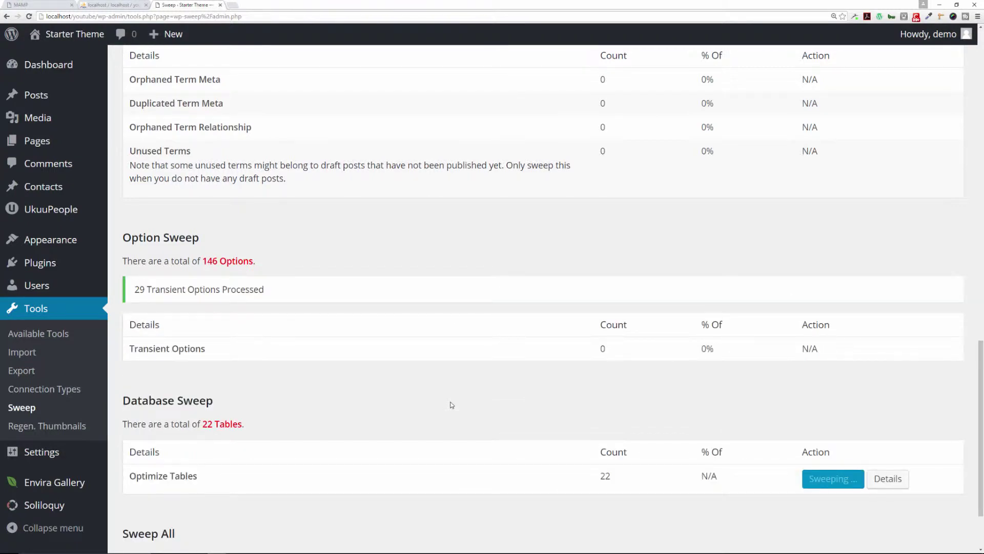
scroll(452, 405, up, 7)
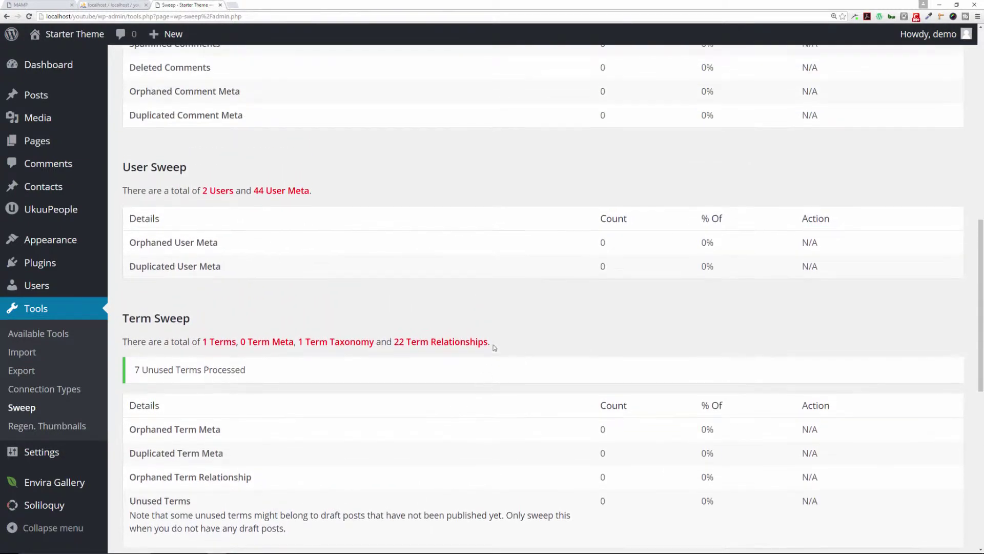
scroll(494, 348, up, 12)
scroll(497, 345, down, 1)
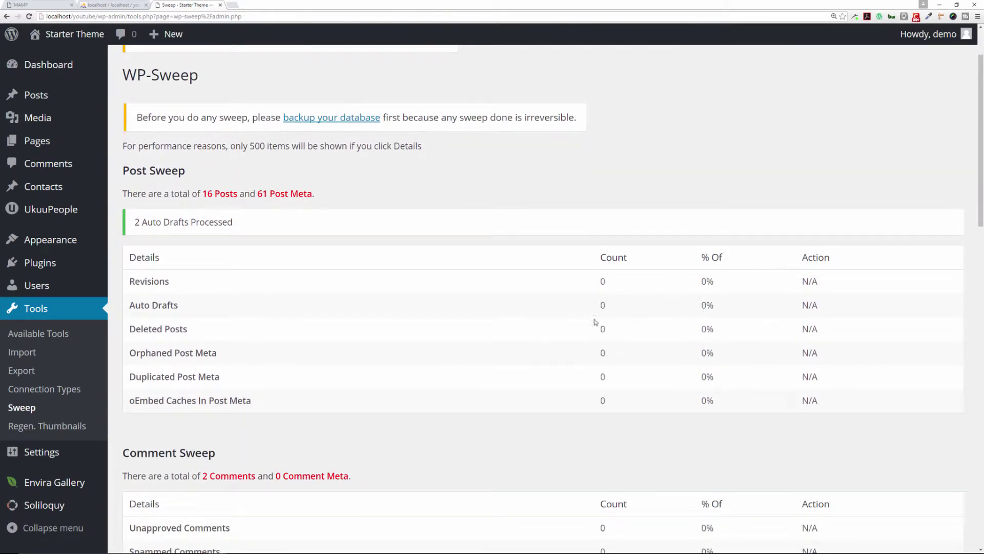
scroll(667, 338, down, 3)
scroll(658, 347, down, 1)
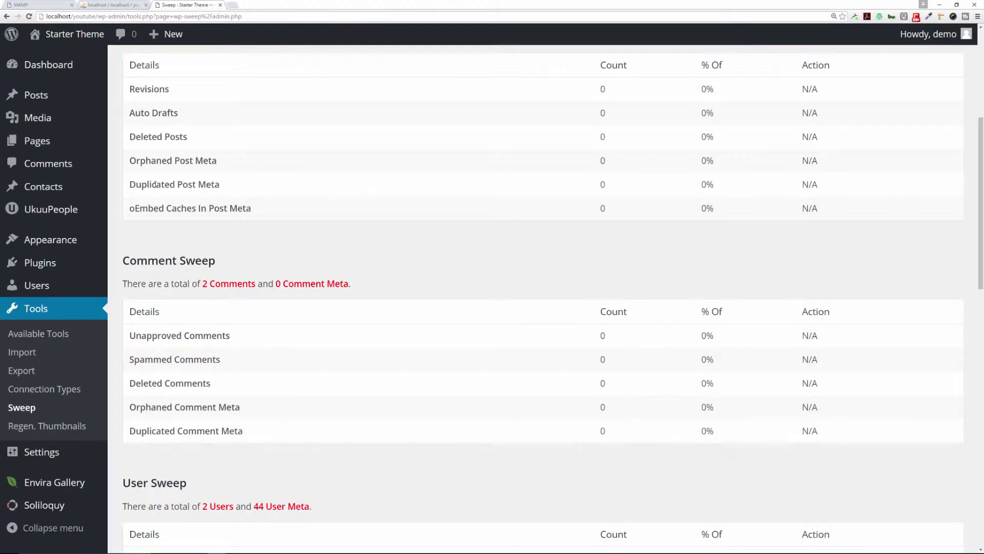
Bulk-trash Delete Post 1, 2 and 3 from the All Posts list.
mouse_move(46, 101)
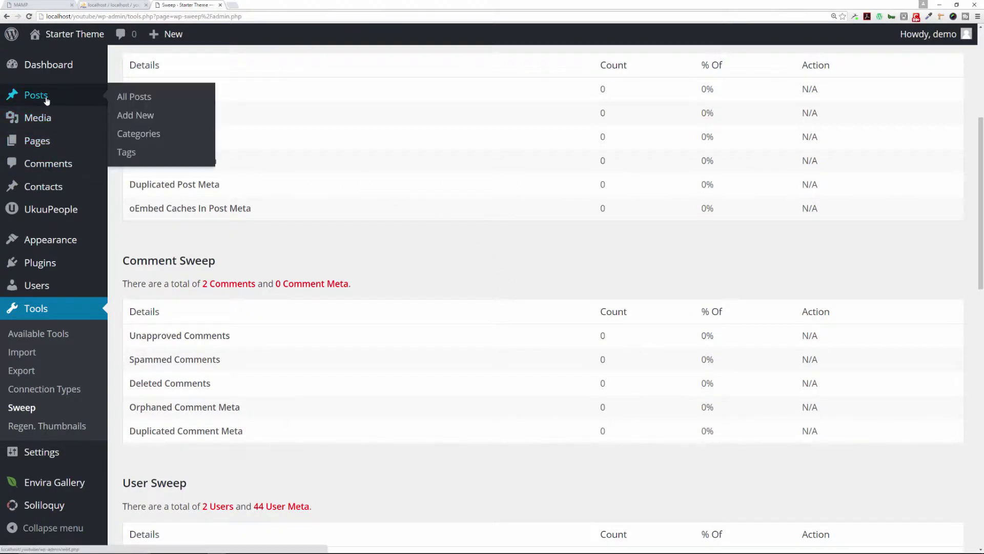
click(131, 98)
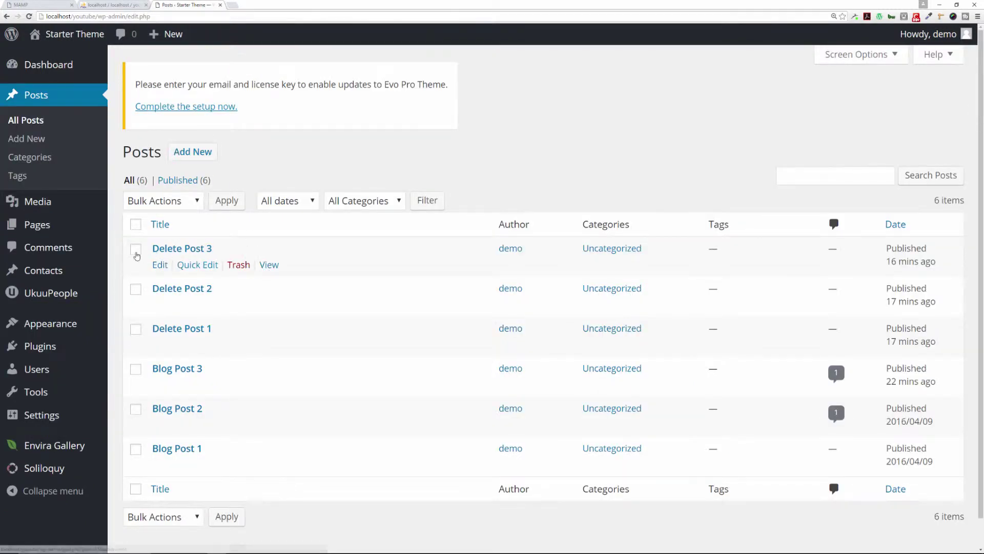
click(136, 251)
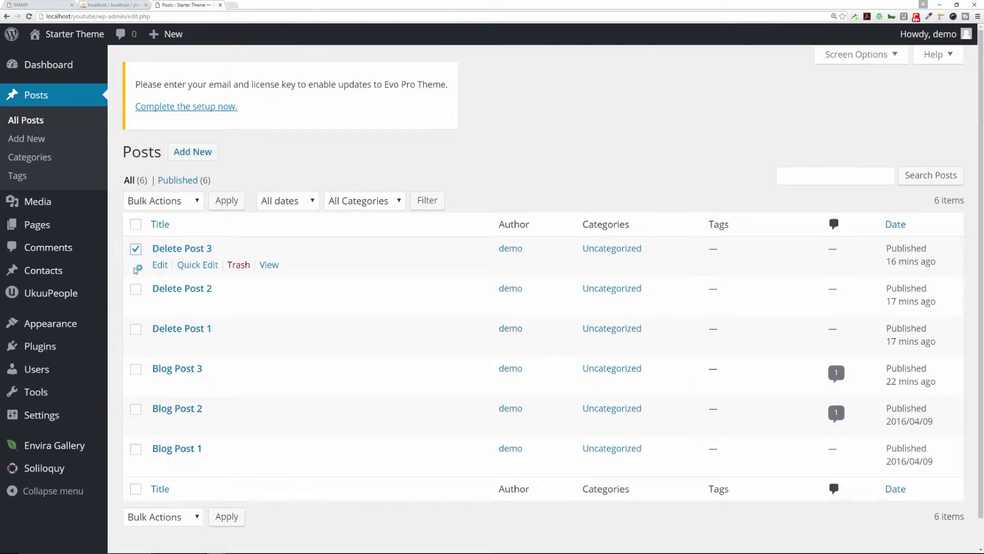
click(136, 290)
click(137, 330)
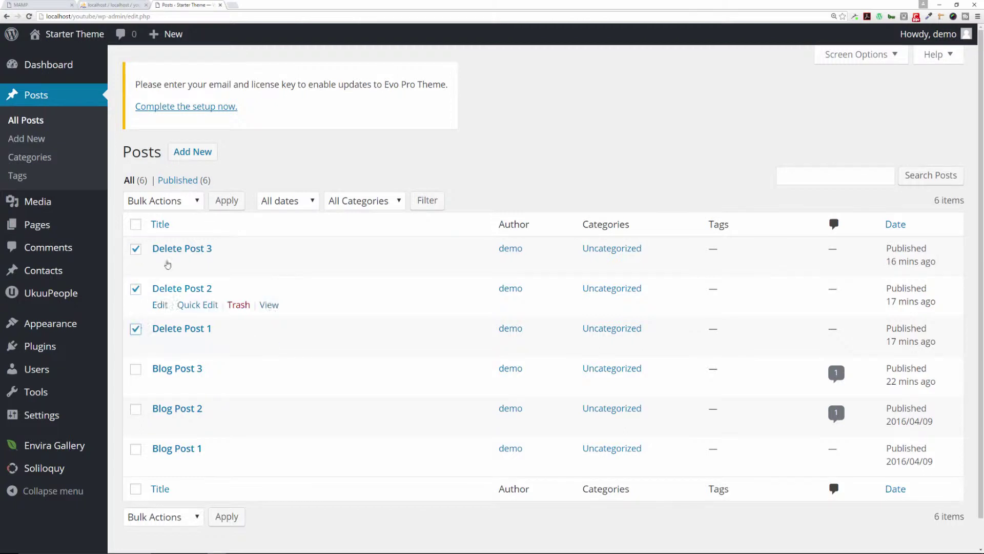
click(170, 207)
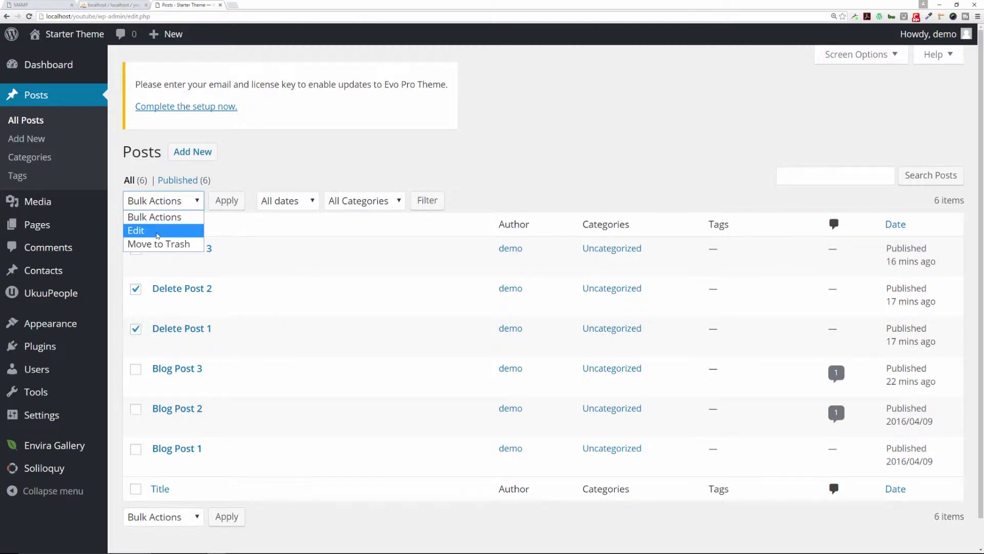
click(153, 246)
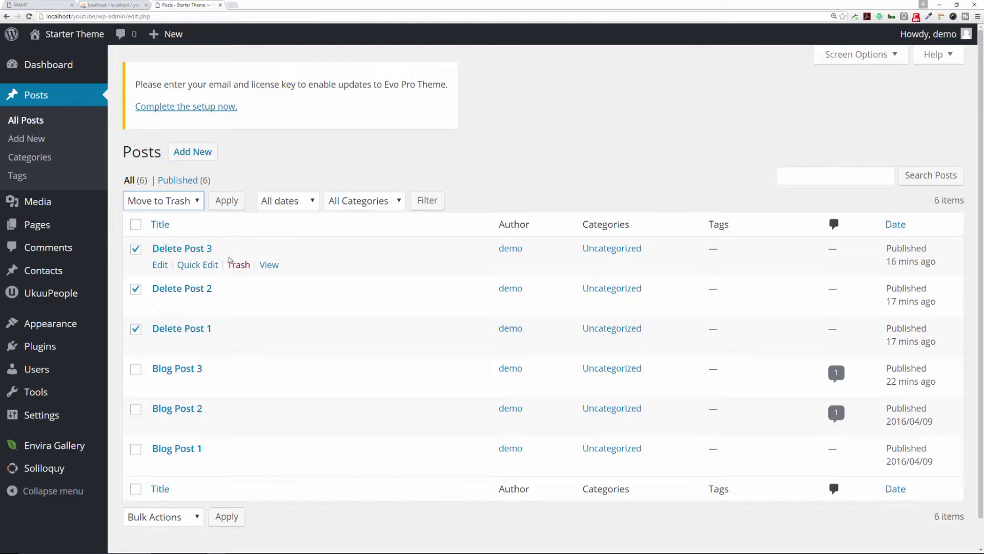
click(231, 203)
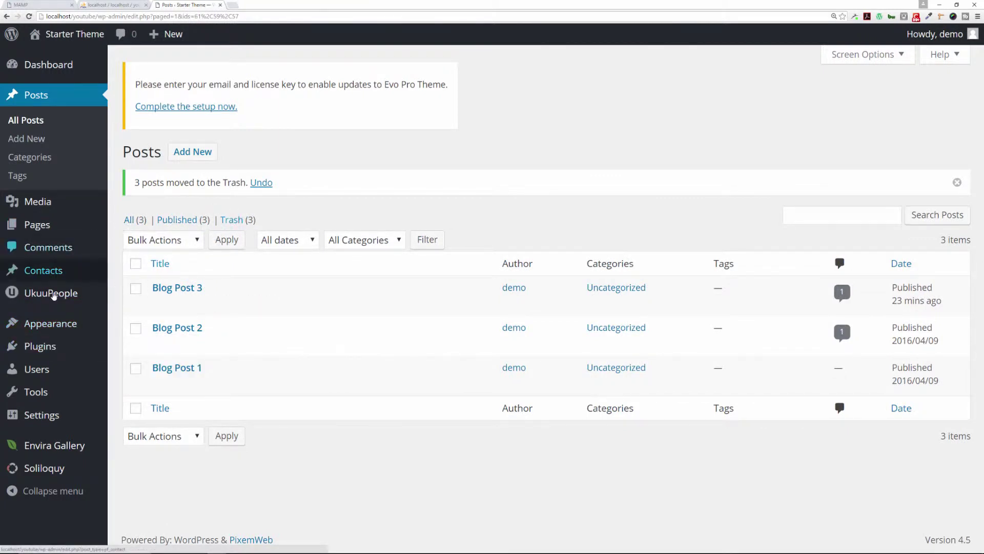
Rerun WP-Sweep's Sweep All to clear the 3 trashed posts and optimize 22 tables.
mouse_move(36, 387)
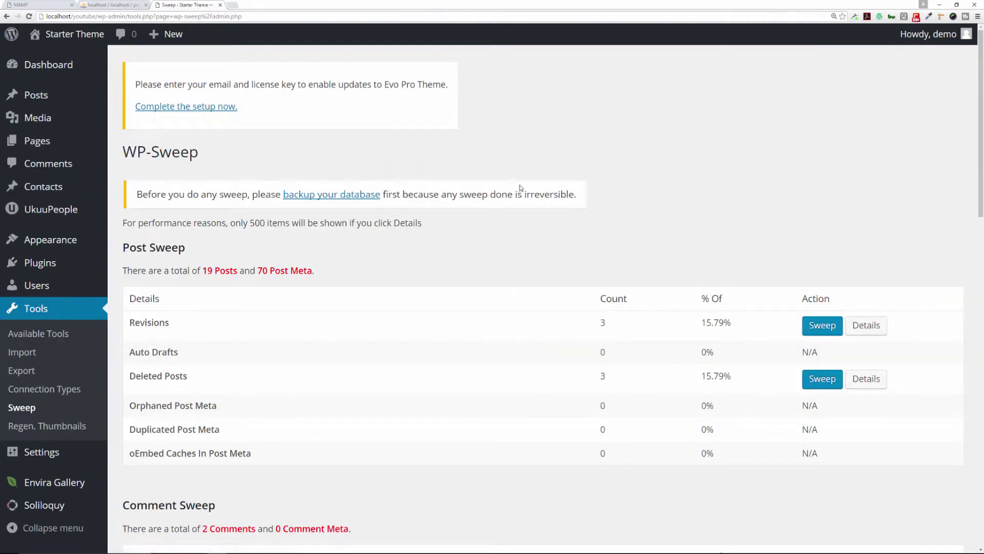
scroll(625, 323, down, 1)
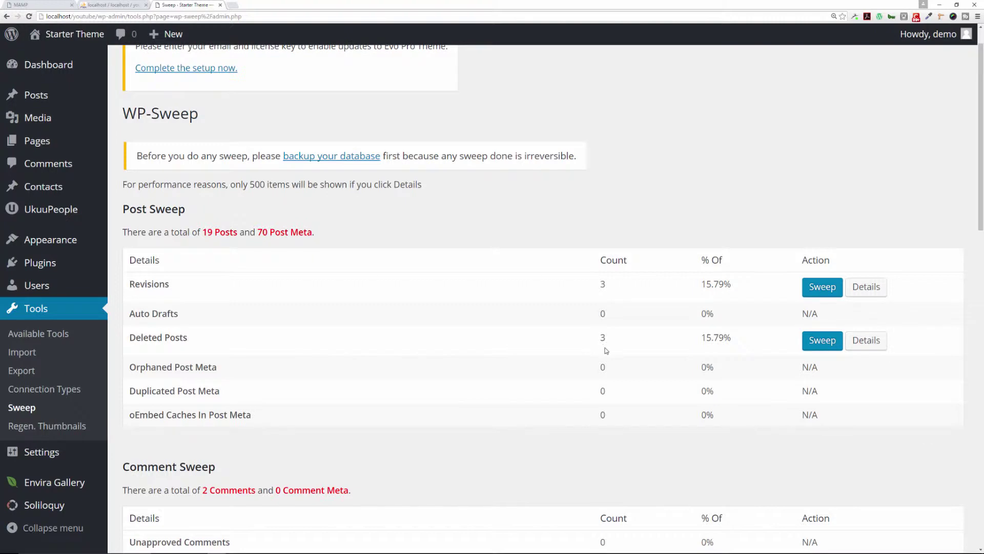
scroll(635, 355, down, 8)
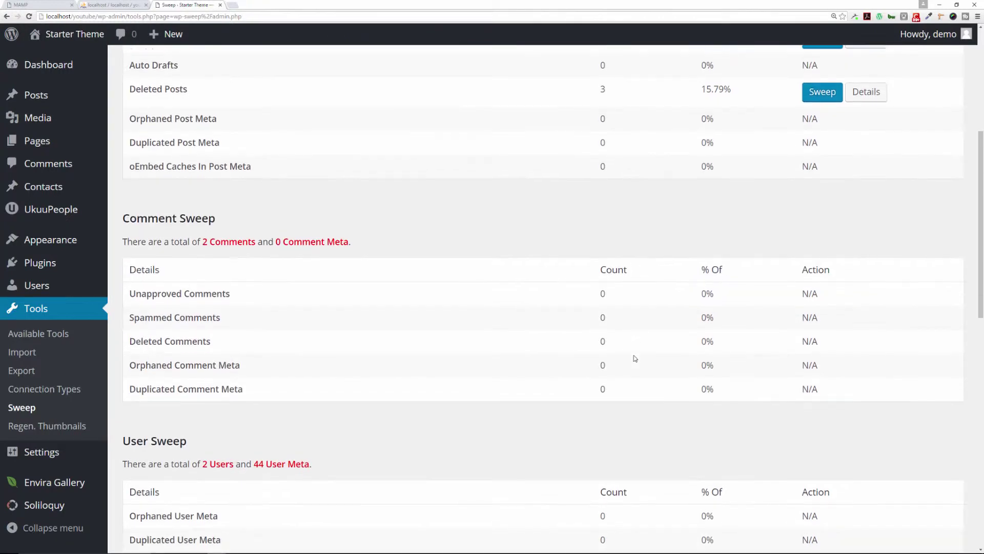
scroll(635, 358, down, 7)
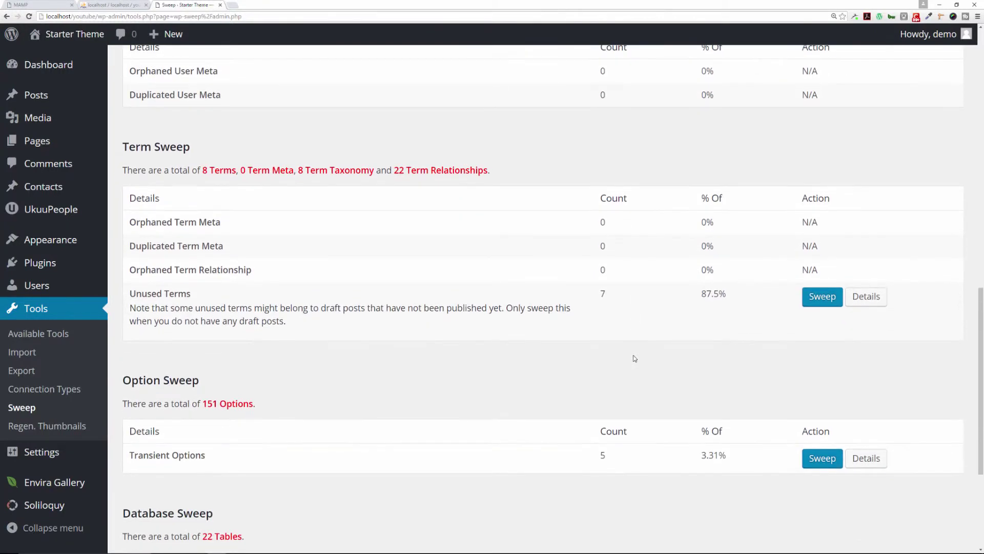
scroll(635, 358, down, 2)
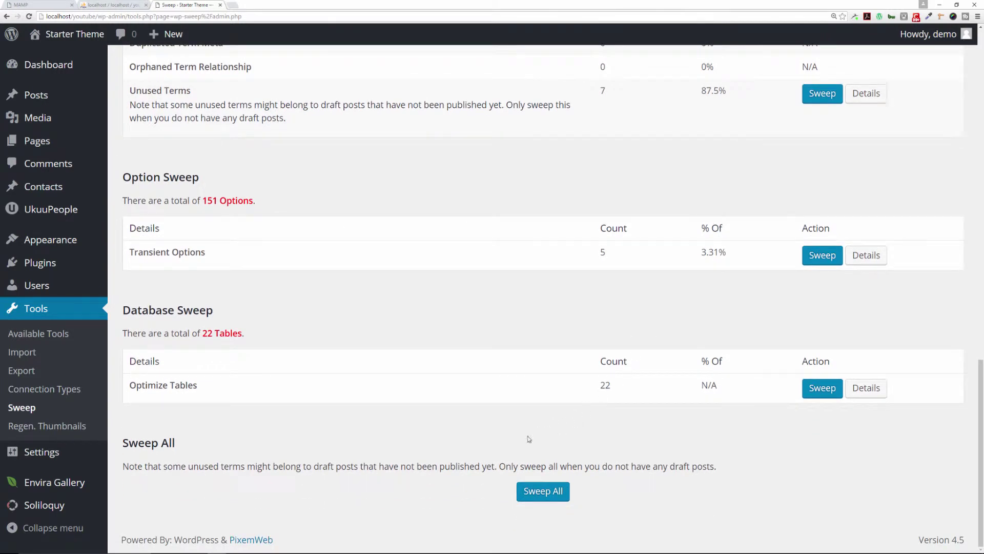
click(535, 496)
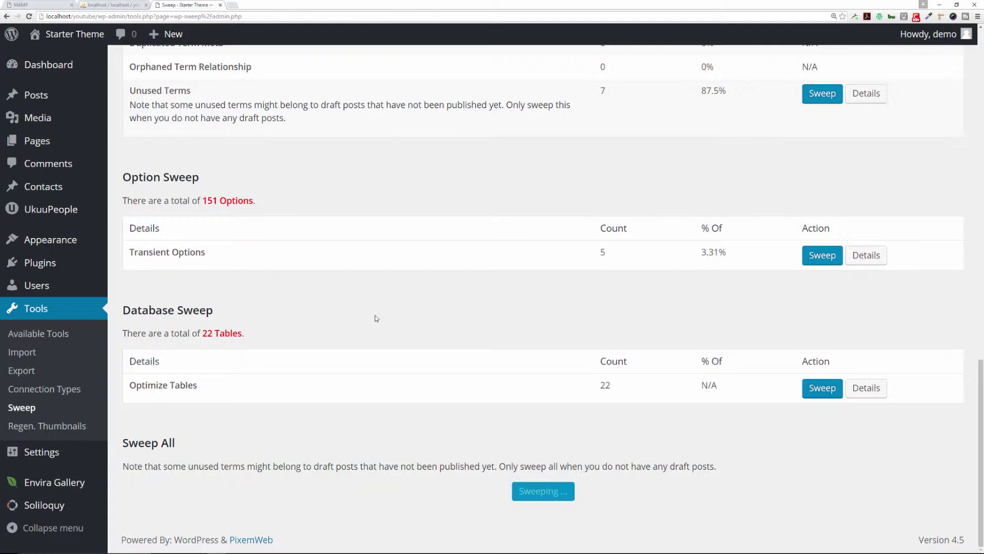
scroll(376, 319, up, 1)
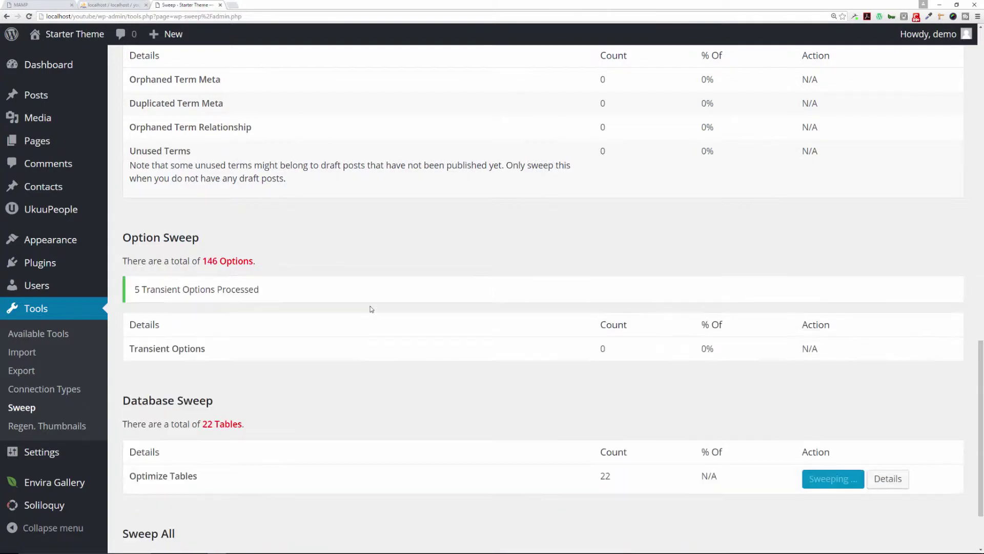
scroll(238, 198, down, 3)
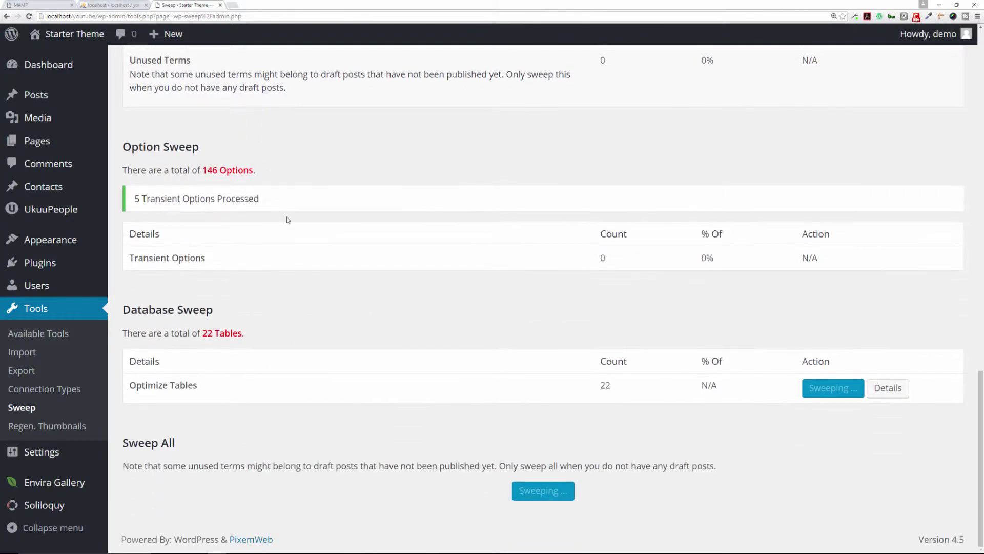
scroll(347, 253, up, 15)
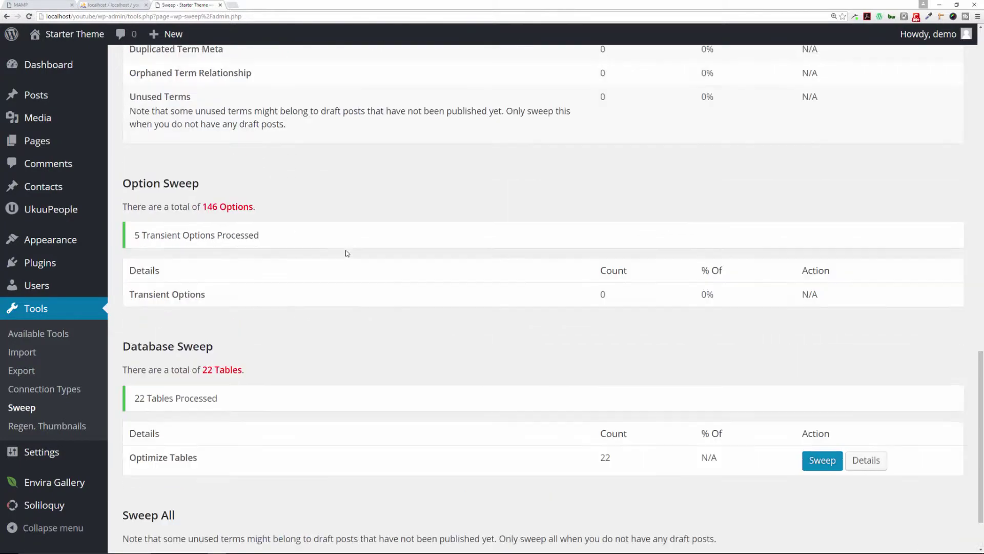
scroll(347, 253, up, 5)
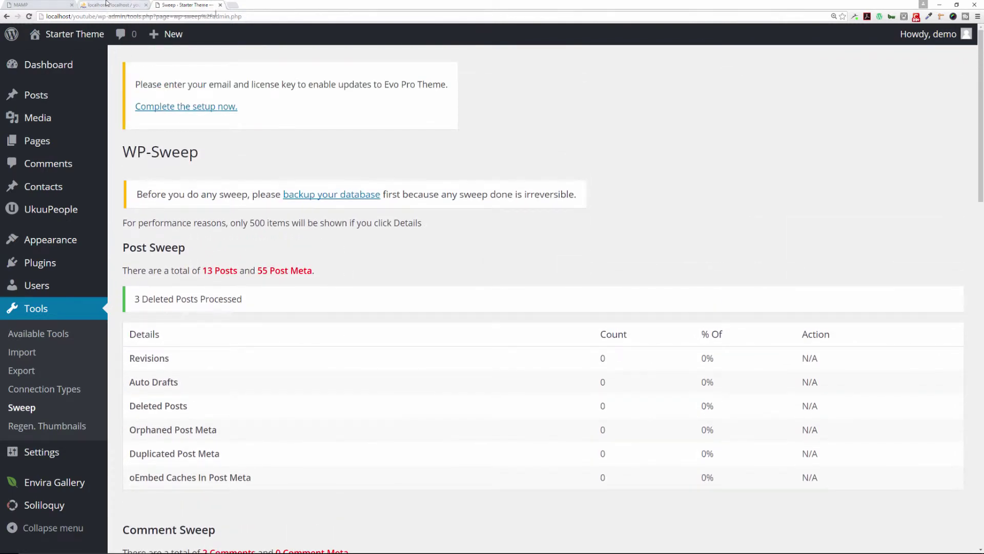
Refresh the youtube database in phpMyAdmin to confirm 298 rows and 1.2 MiB, then return to WP-Sweep.
click(107, 5)
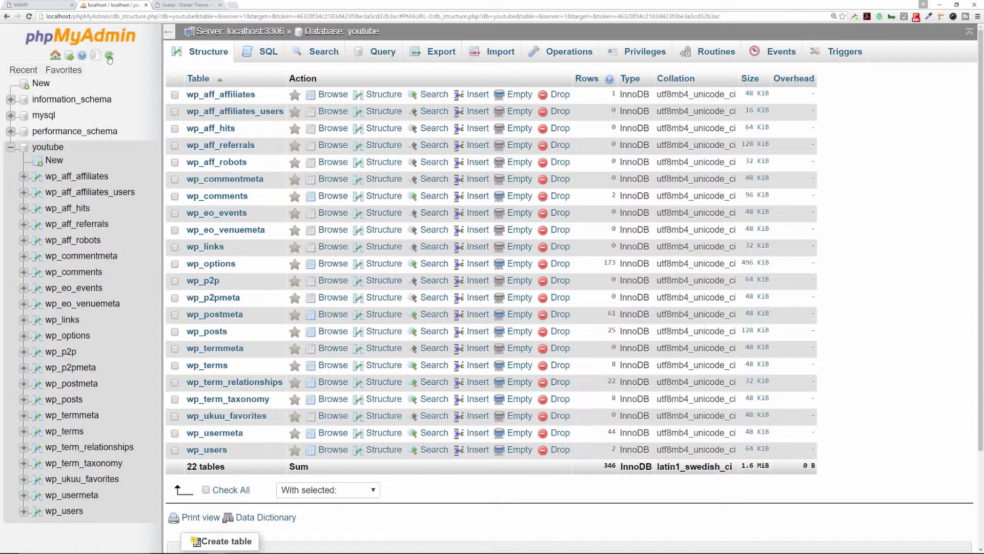
click(29, 17)
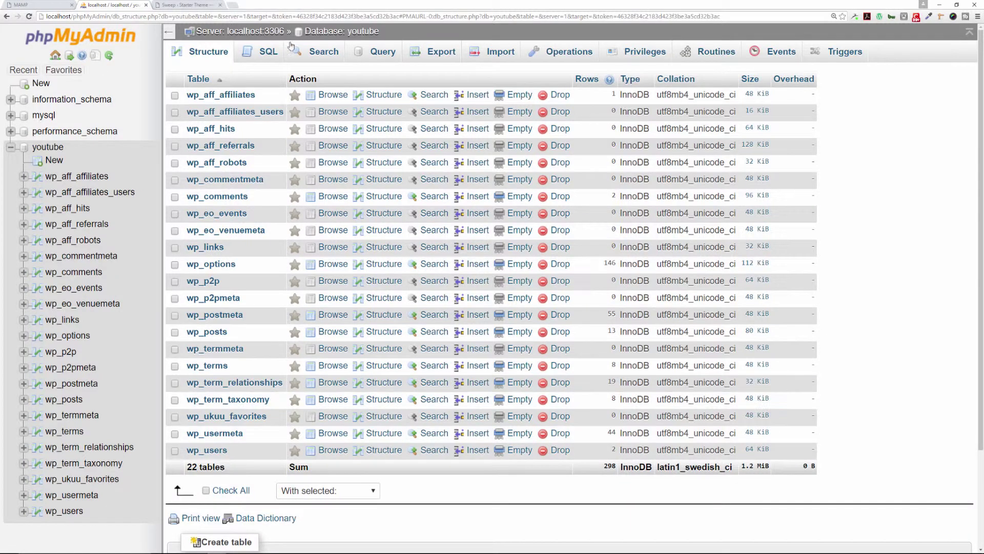
click(196, 6)
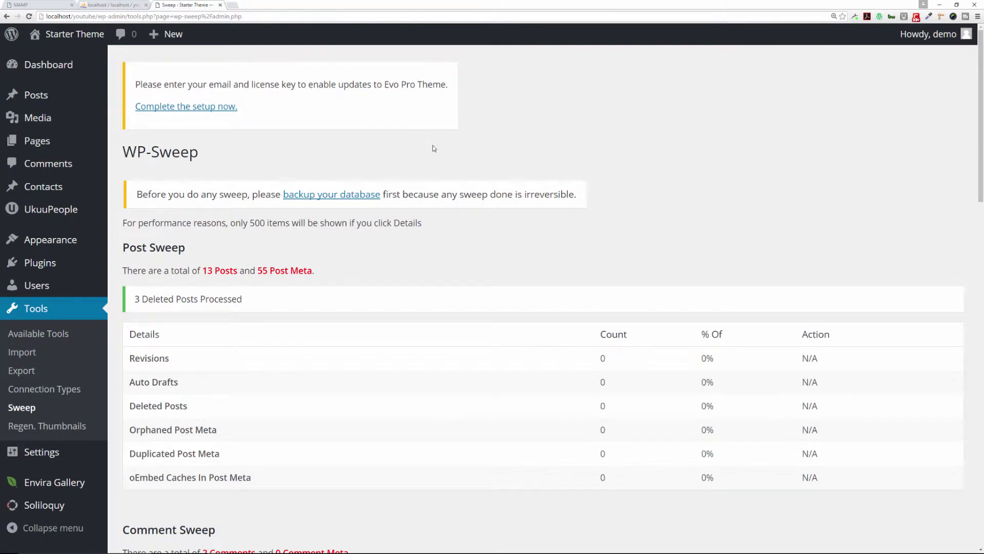
mouse_move(51, 69)
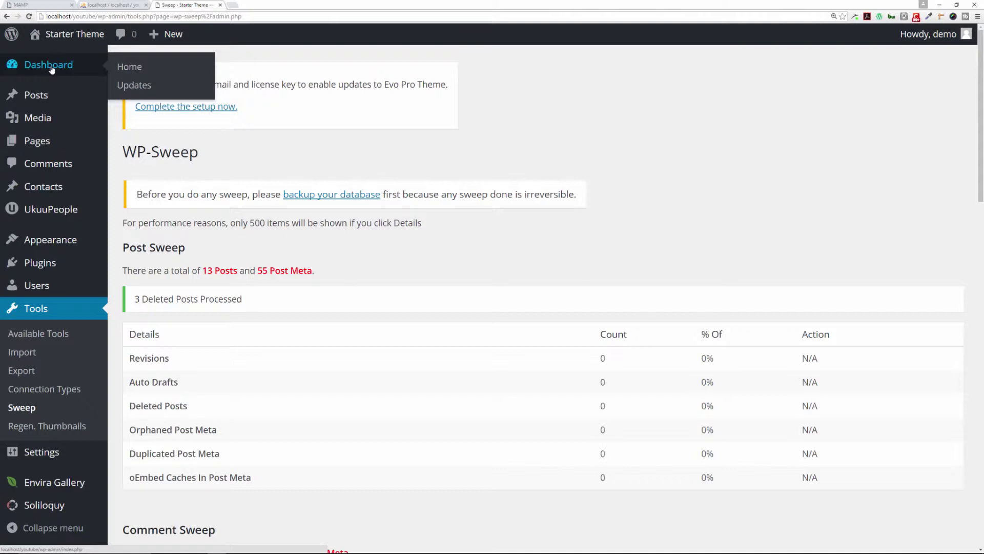
mouse_move(44, 240)
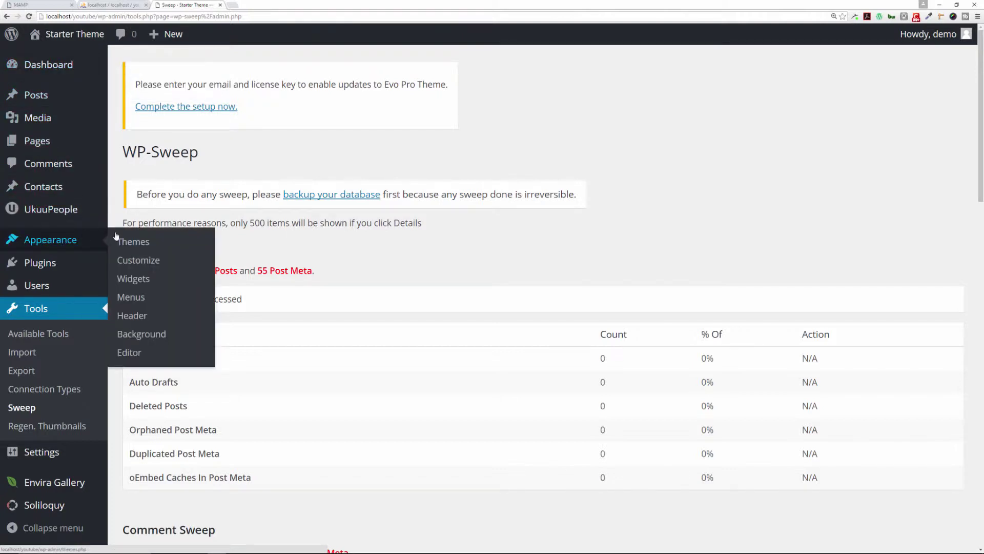
Delete the Twenty Fourteen theme, leaving five themes with Evo Pro still active.
click(136, 244)
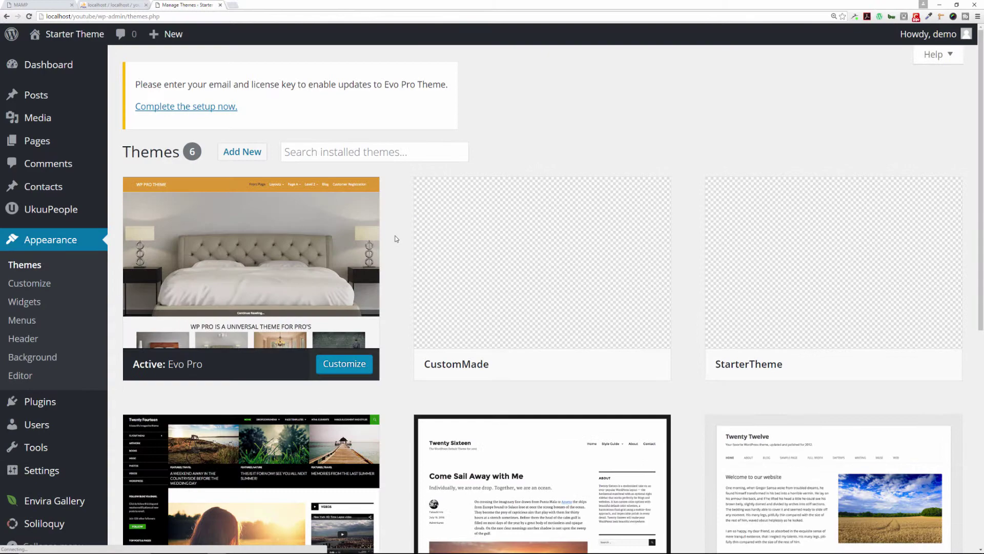
scroll(395, 238, down, 6)
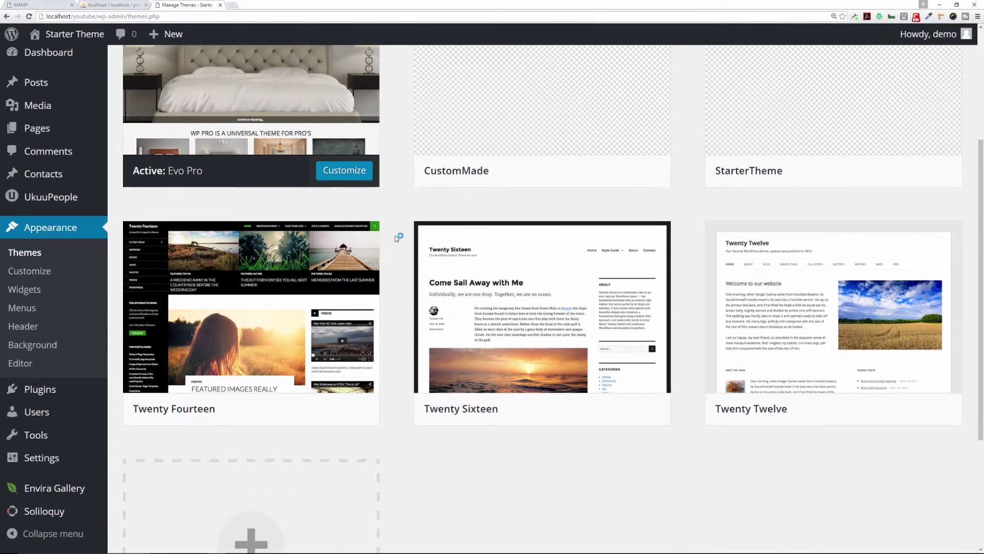
scroll(395, 239, up, 4)
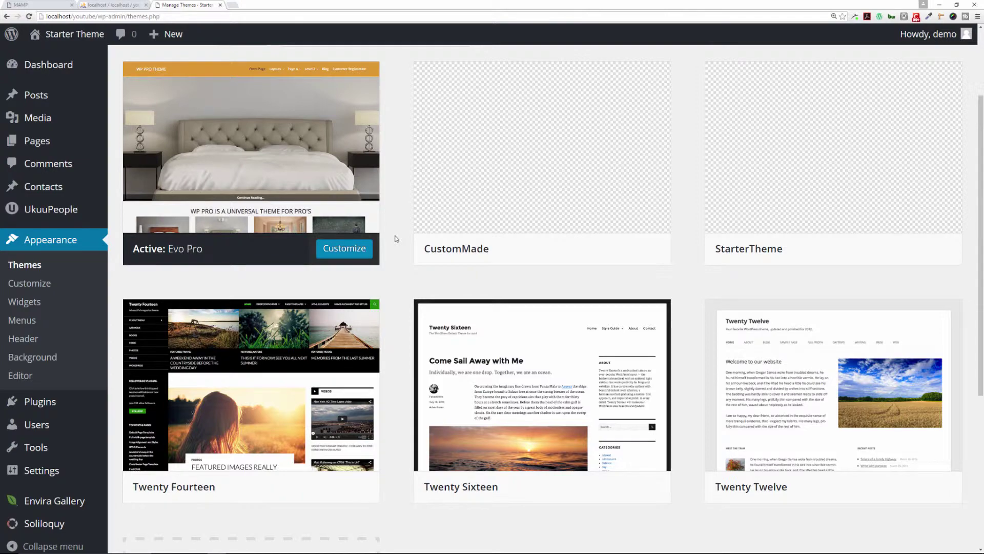
click(272, 397)
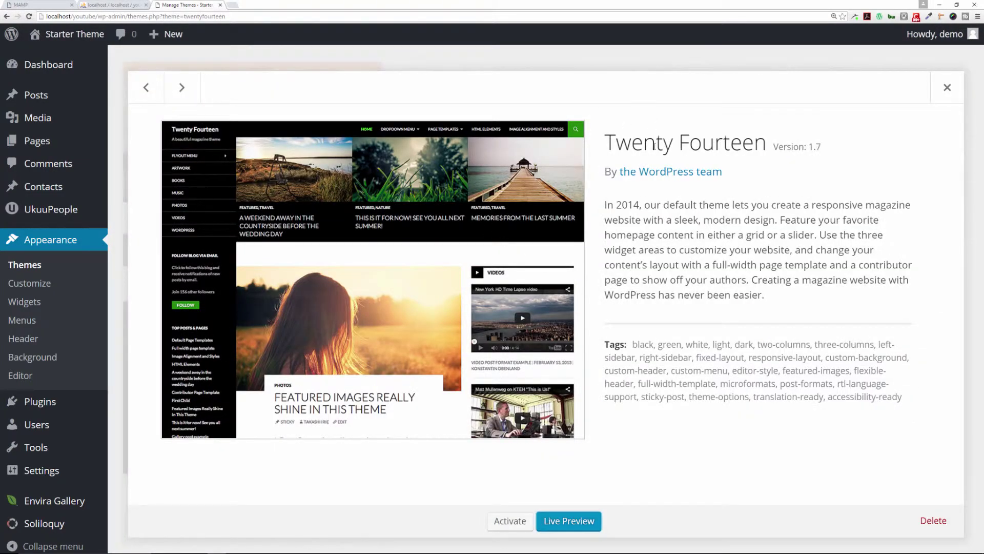
click(941, 528)
click(525, 80)
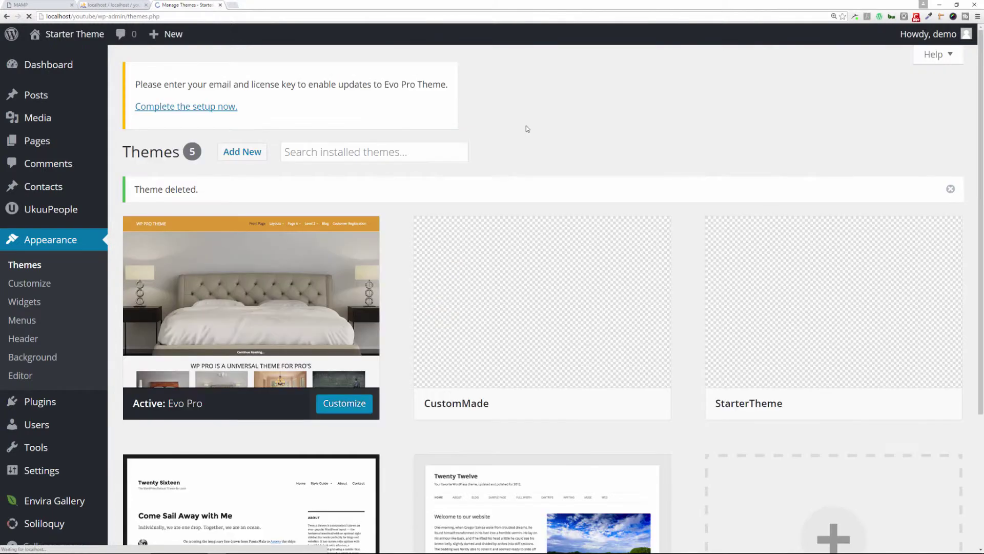
scroll(396, 235, down, 4)
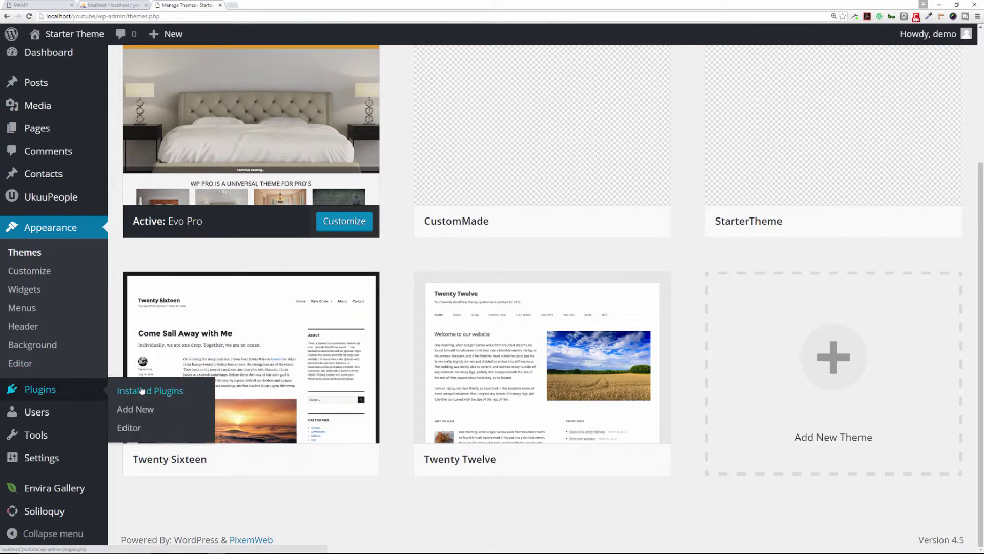
Bulk-deactivate the UKUU PEOPLE, Regenerate Thumbnails and Posts 2 Posts plugins.
click(66, 392)
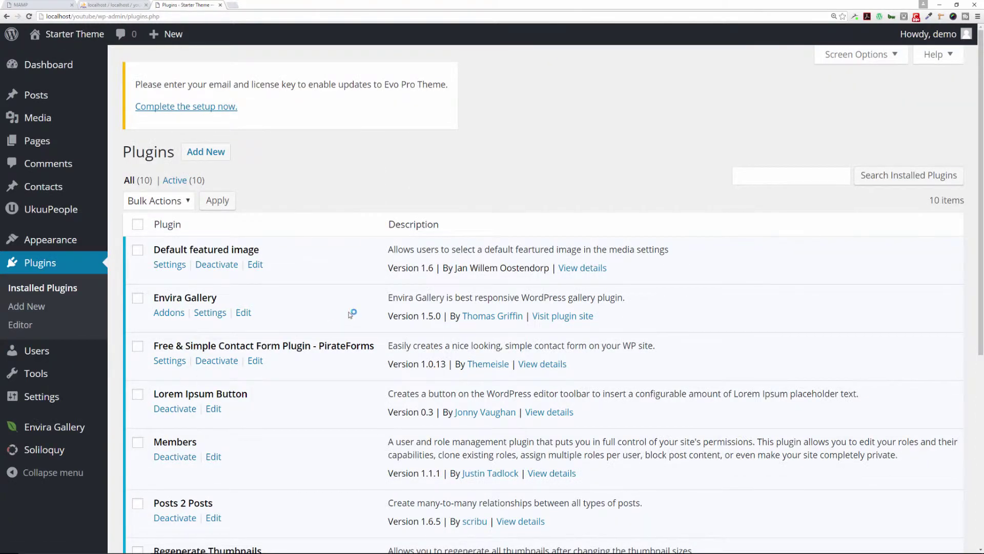
scroll(339, 302, down, 6)
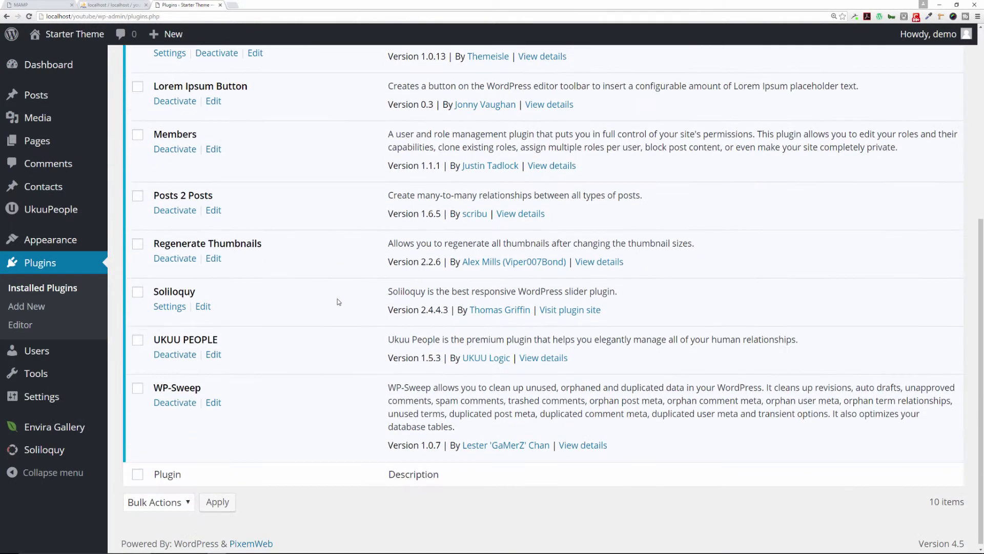
click(137, 340)
scroll(211, 318, up, 1)
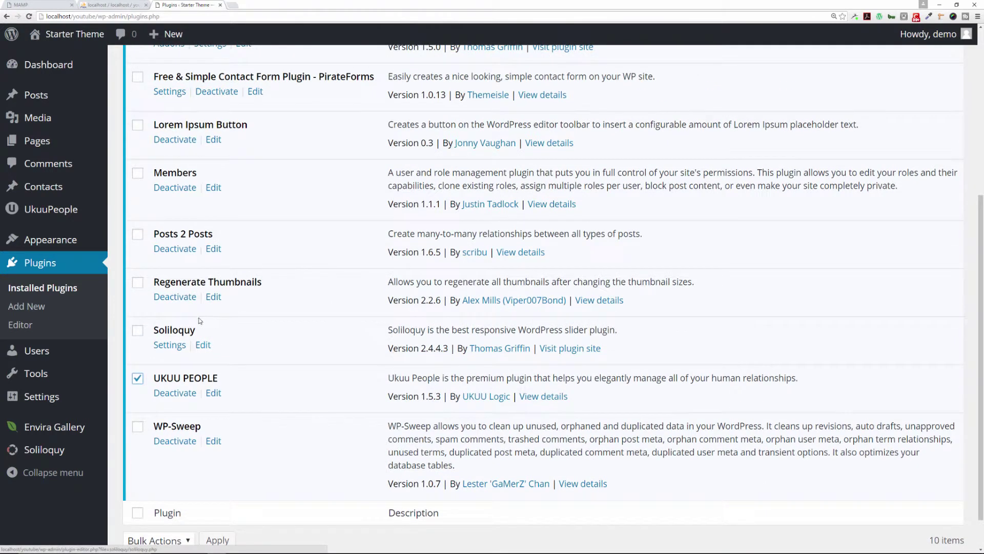
click(137, 283)
scroll(166, 296, up, 1)
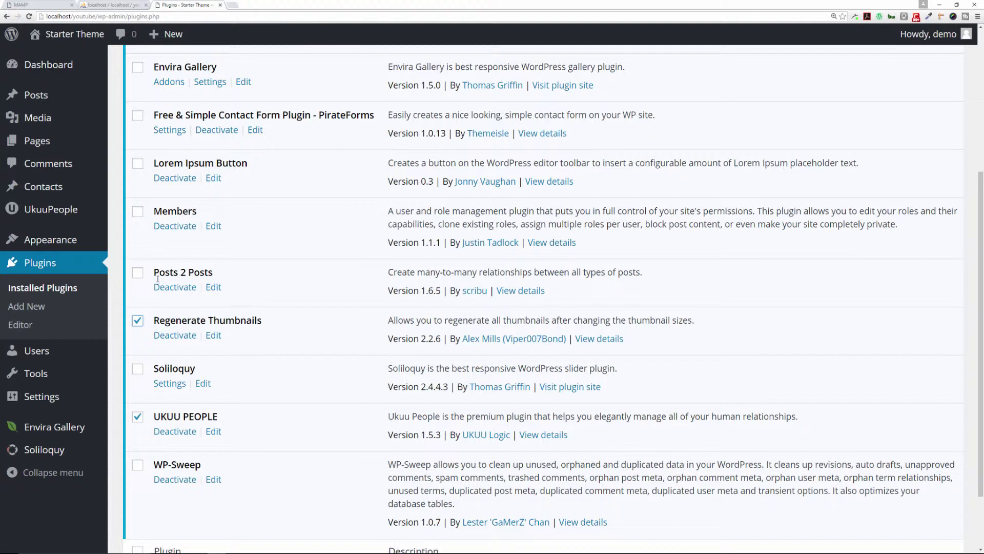
click(137, 272)
scroll(236, 296, up, 3)
scroll(237, 296, up, 2)
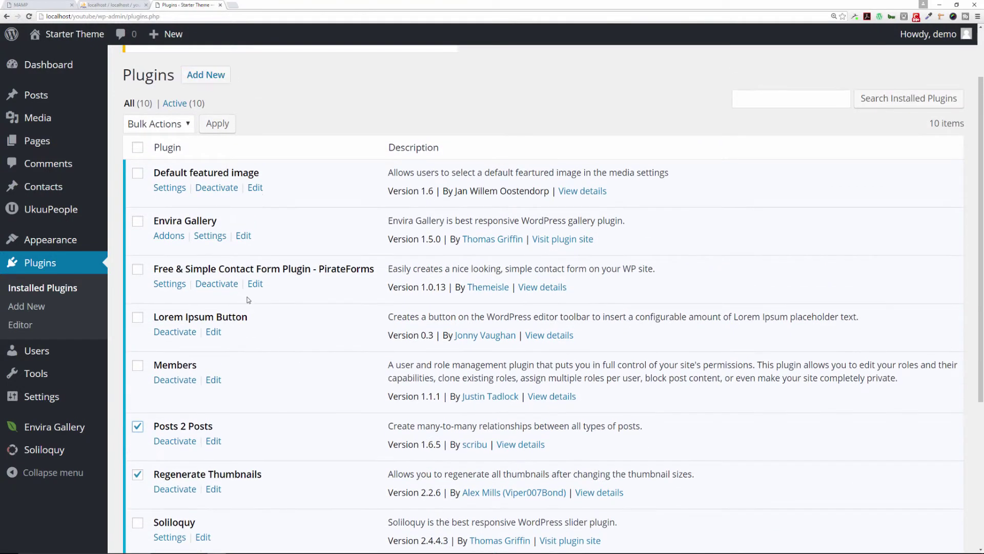
scroll(255, 303, up, 1)
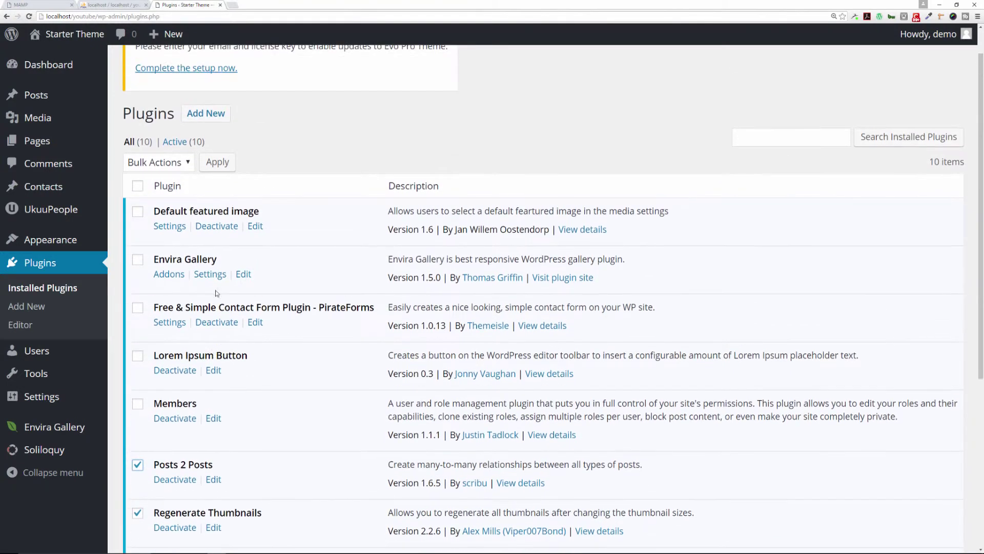
click(172, 163)
click(150, 207)
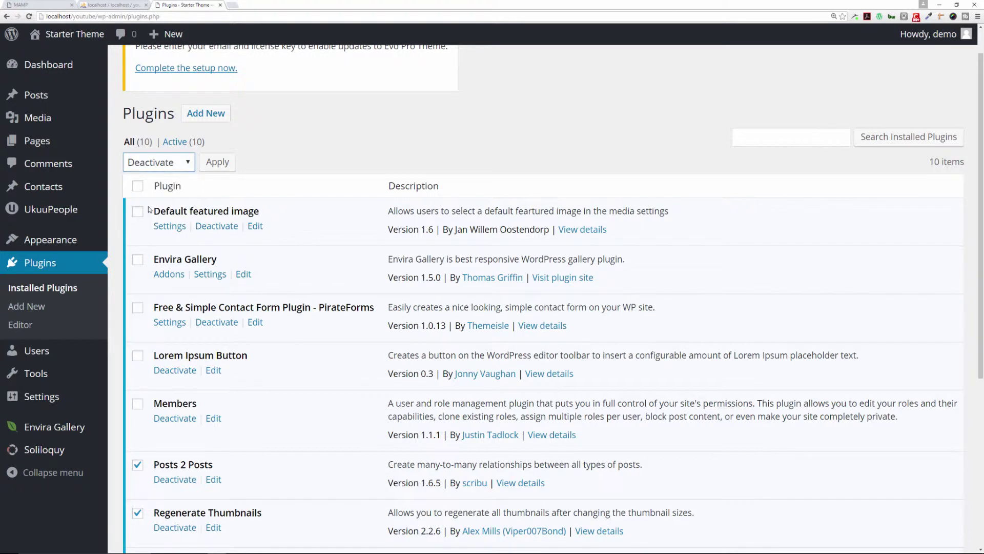
click(221, 166)
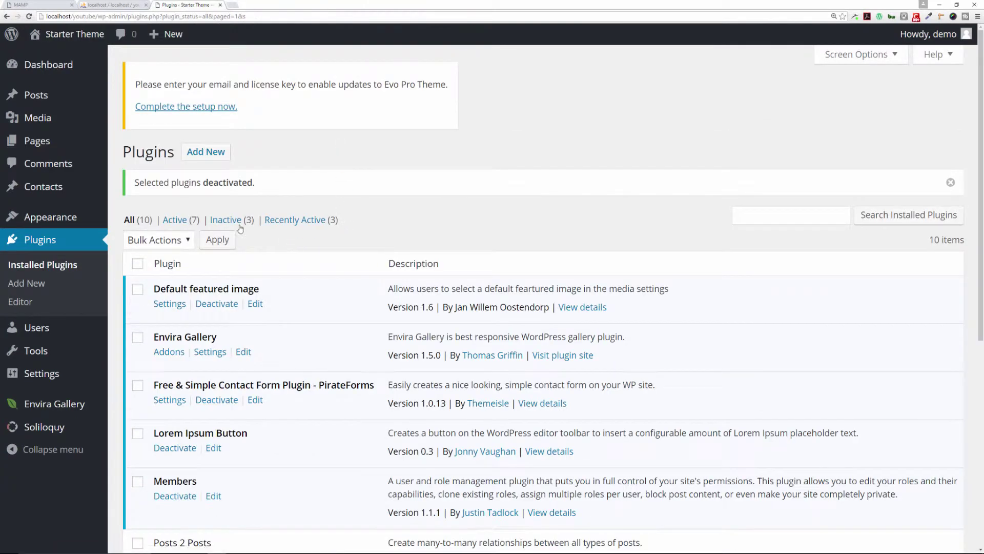
Bulk-delete the three inactive plugins along with their files and data.
click(229, 220)
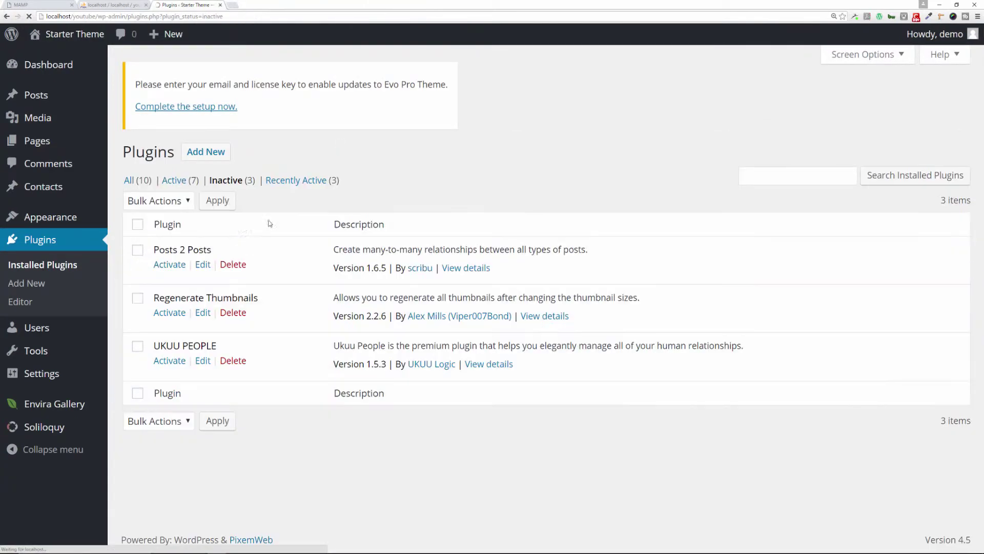
click(138, 224)
click(160, 203)
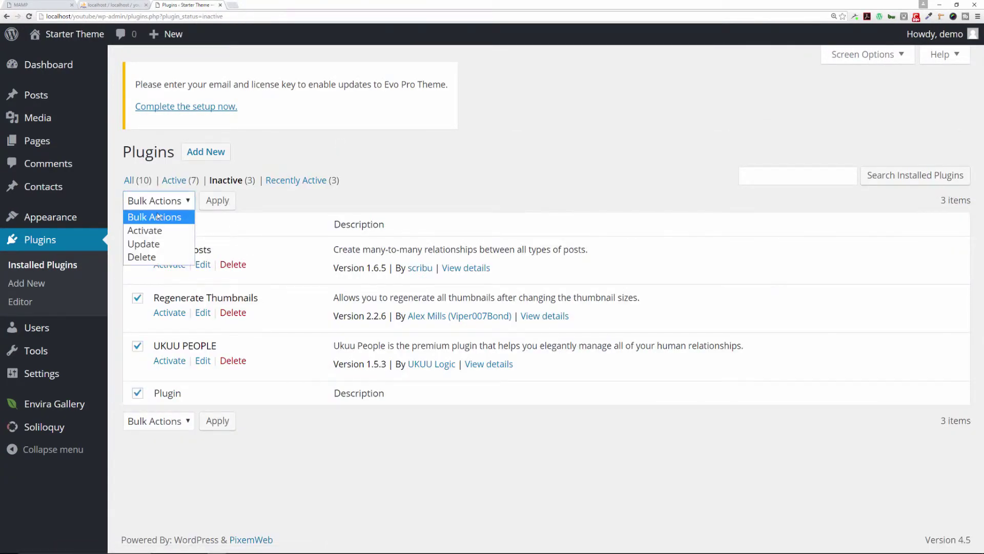
click(153, 257)
click(218, 201)
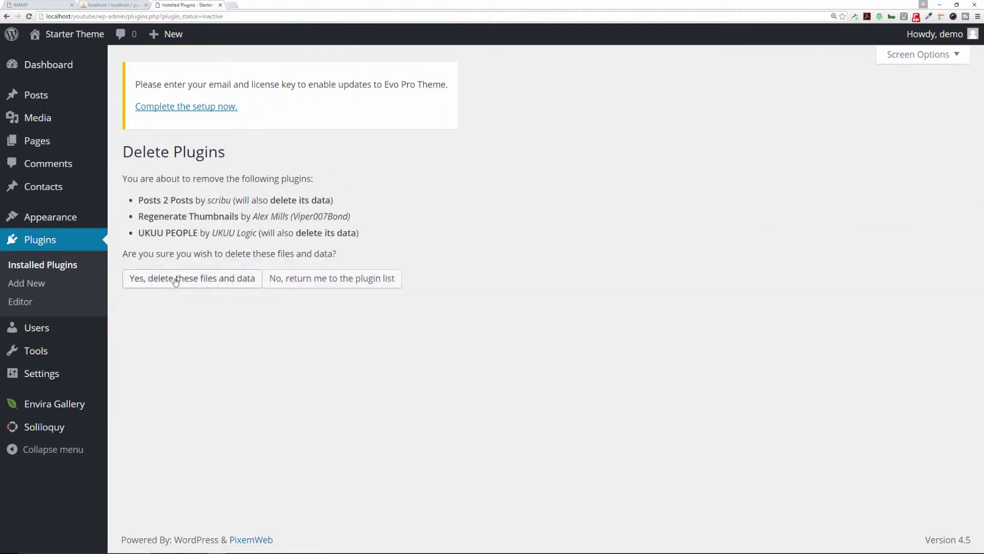
click(175, 279)
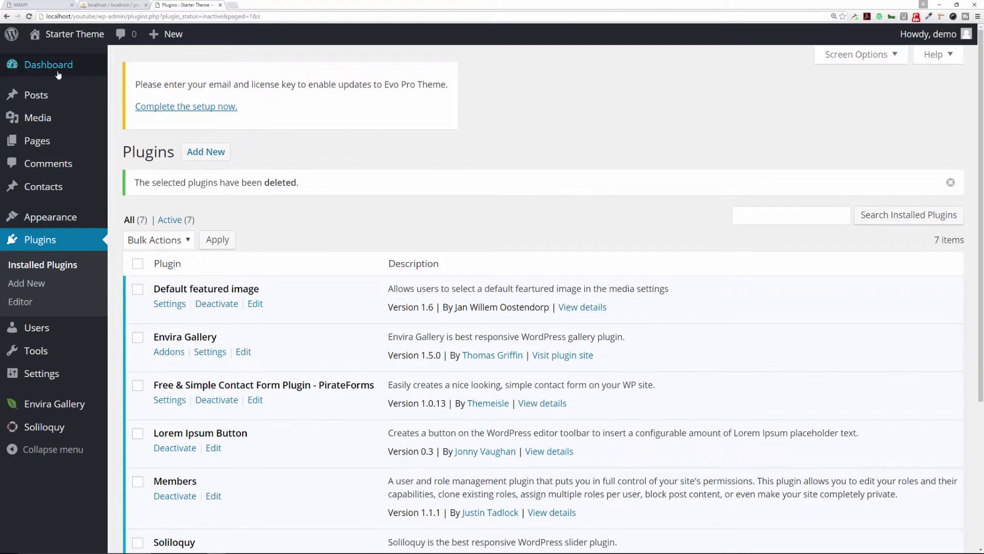
click(58, 74)
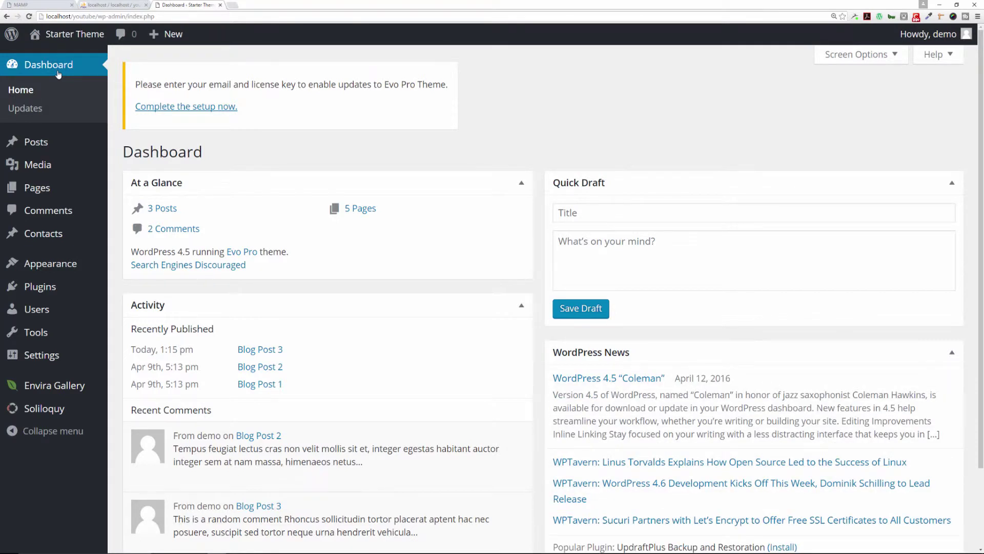
mouse_move(49, 333)
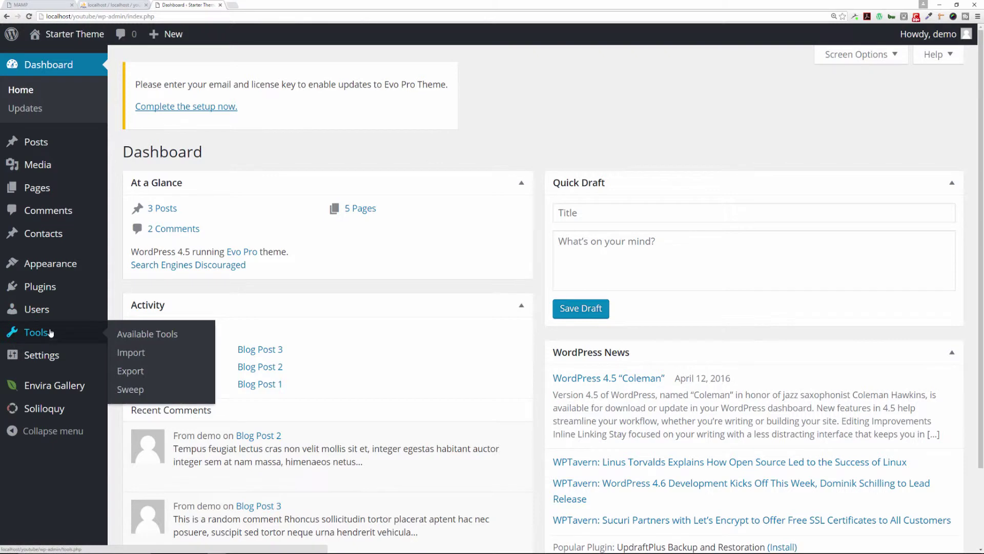
mouse_move(52, 286)
click(133, 292)
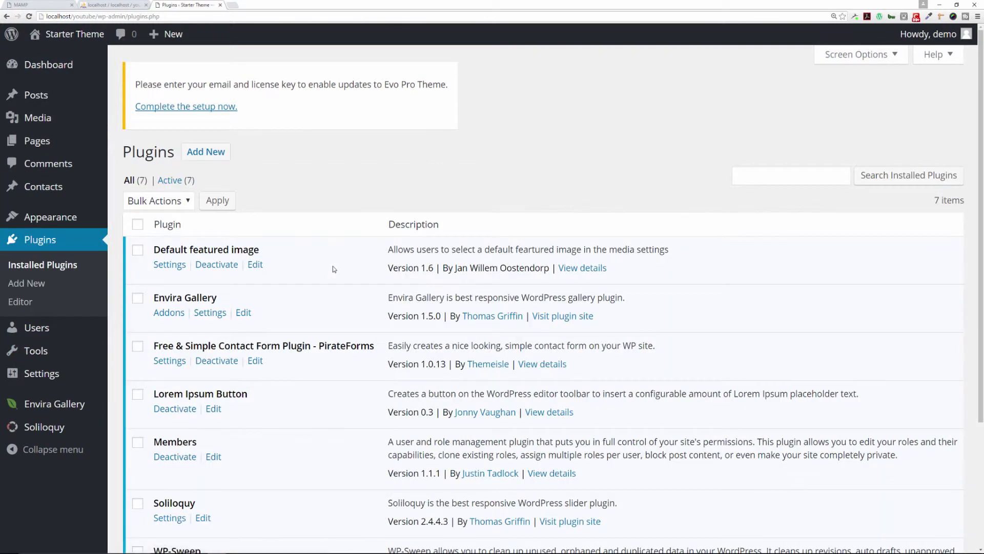
scroll(287, 274, down, 3)
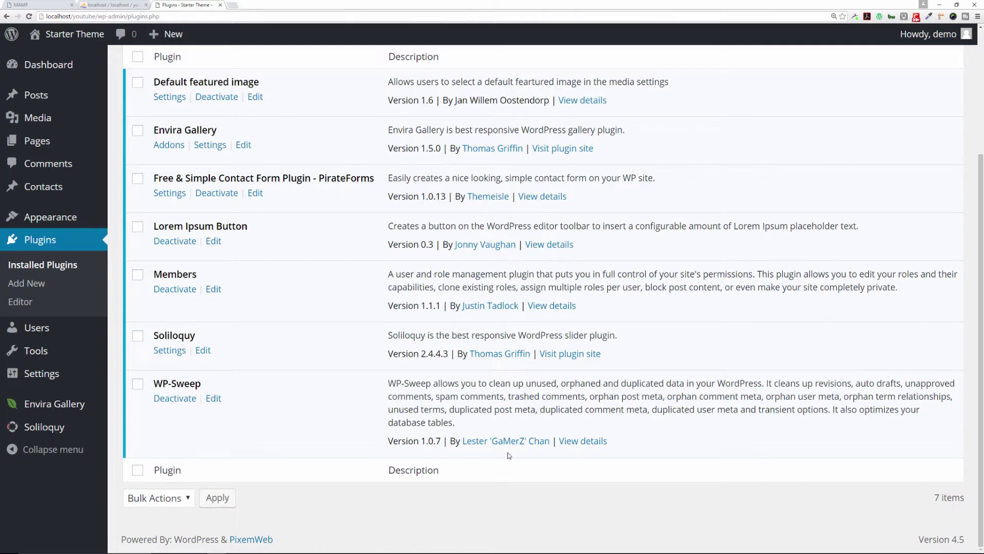
scroll(364, 385, up, 5)
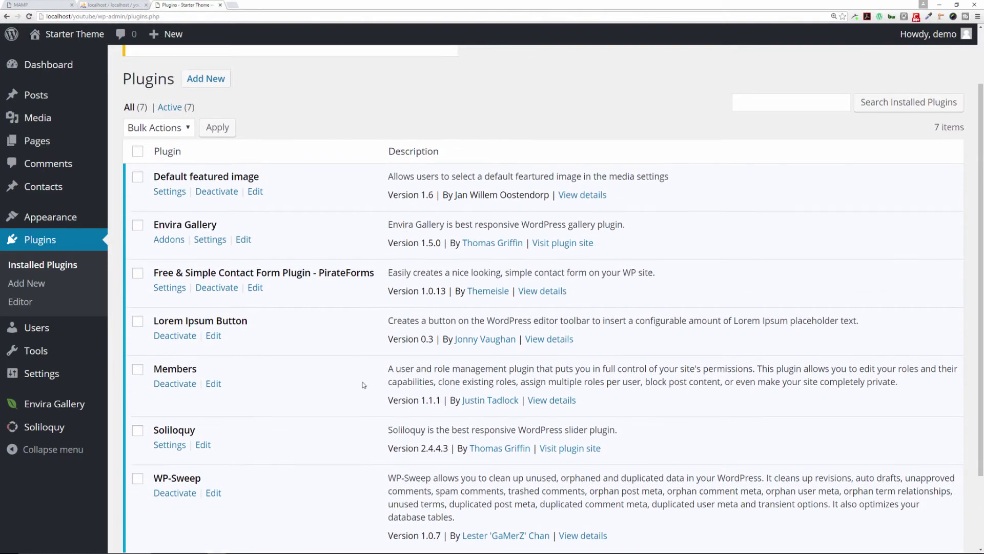